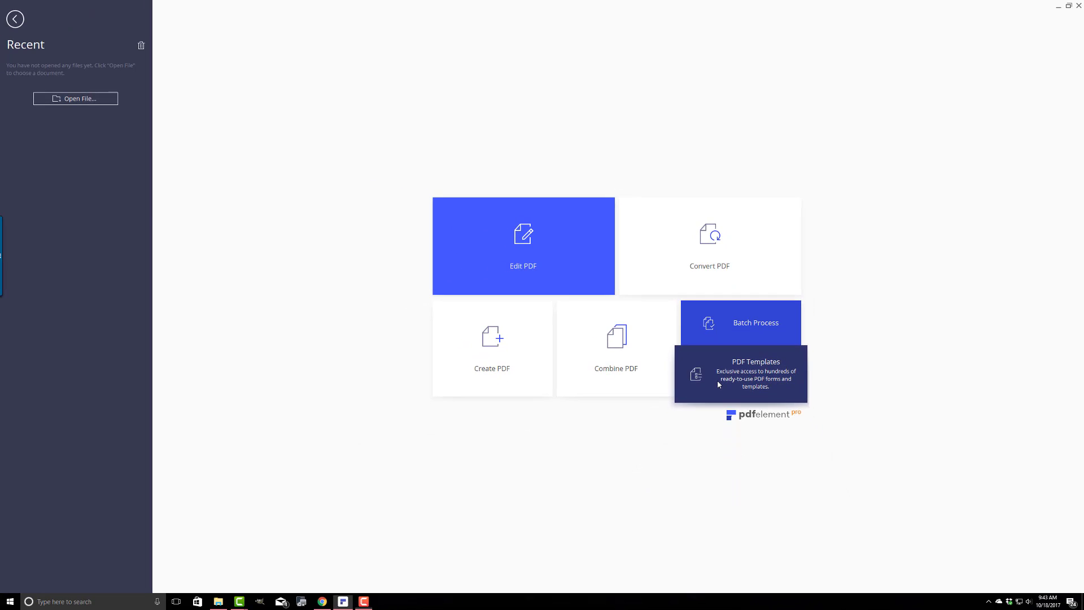
Open the PDF templates library, browse it, and filter it to the 13 Finance templates.
left_click(717, 382)
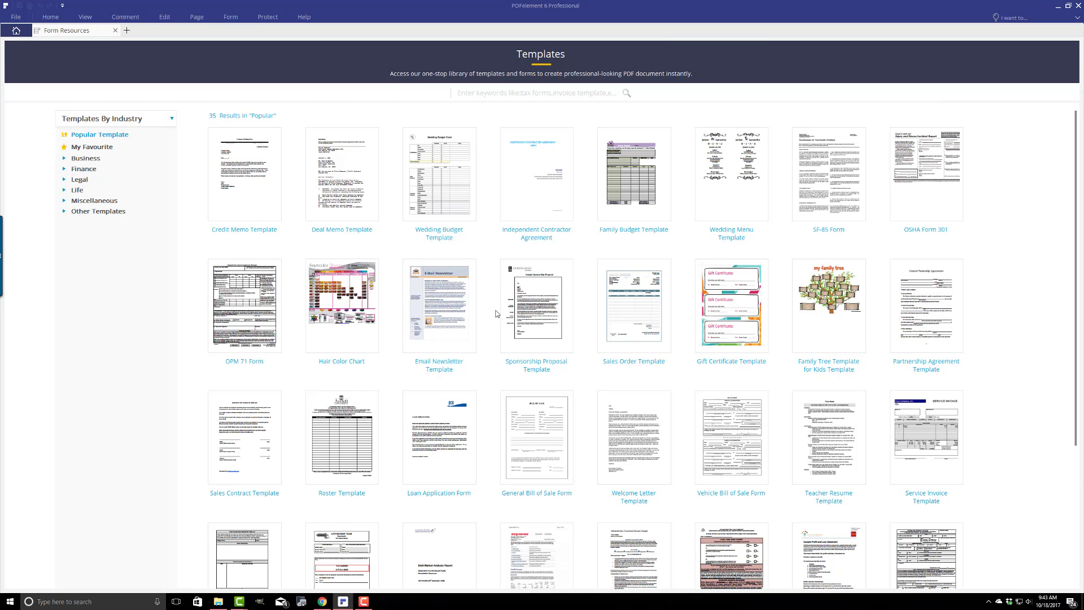
scroll(493, 314, "down", 3)
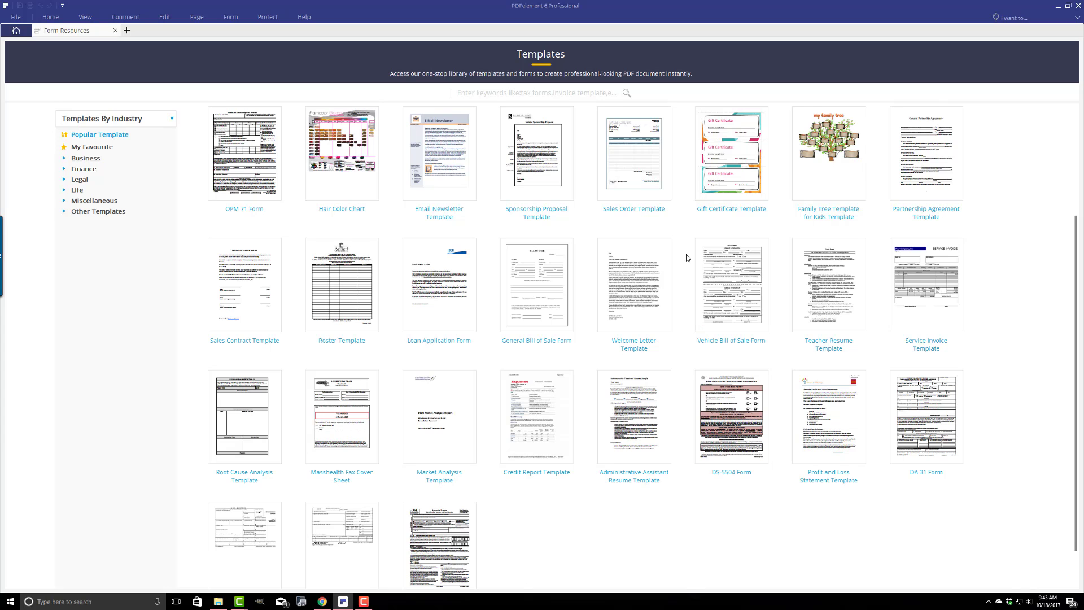
scroll(687, 258, "up", 1)
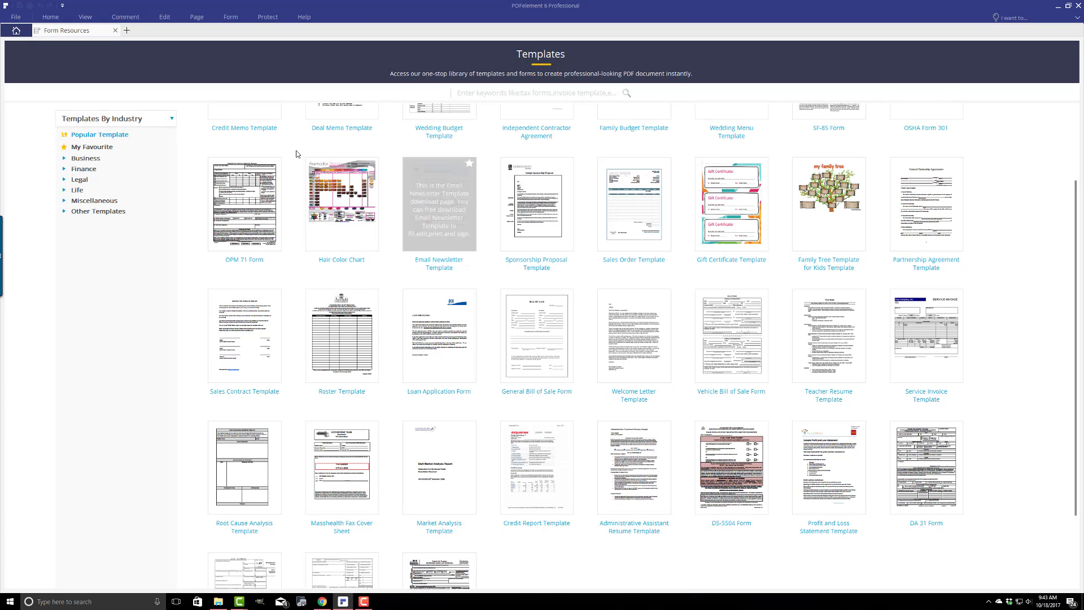
left_click(81, 170)
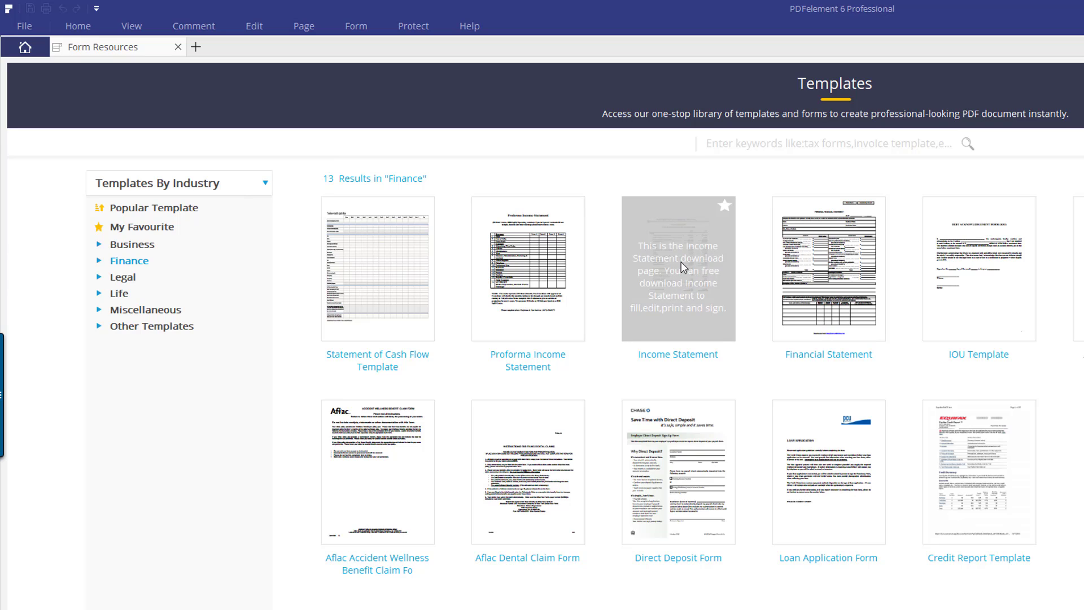
Search the template library for 'job application'.
left_click(839, 146)
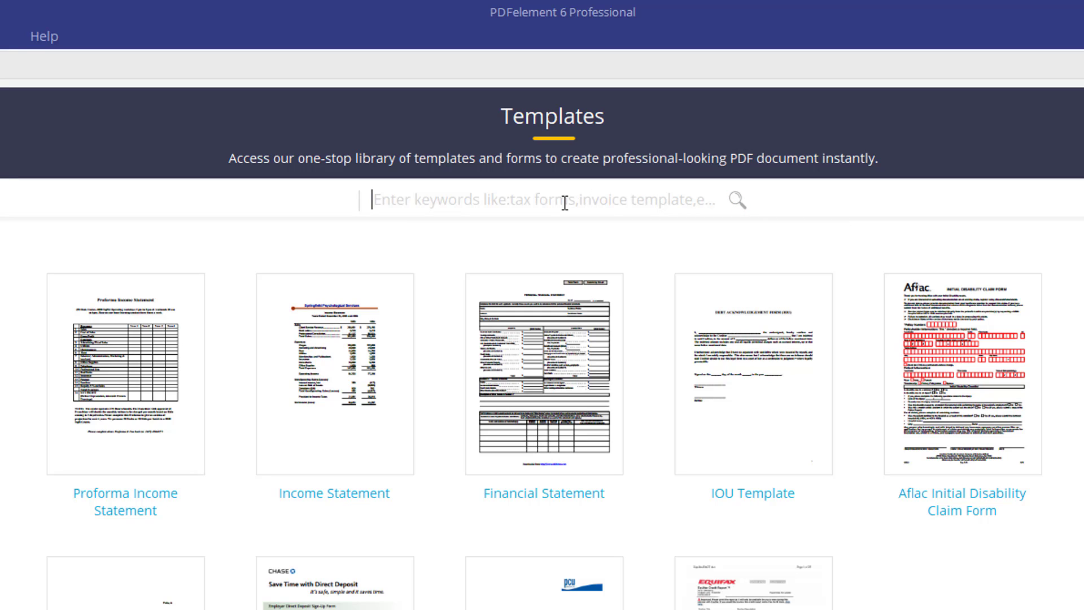
type("job applica")
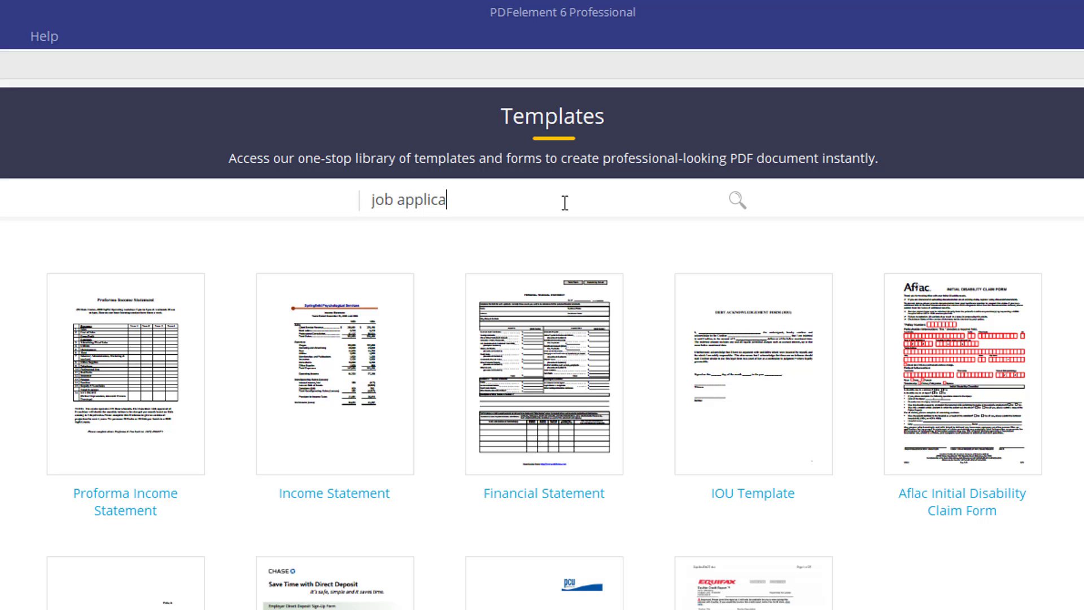
type("tion")
key("Return")
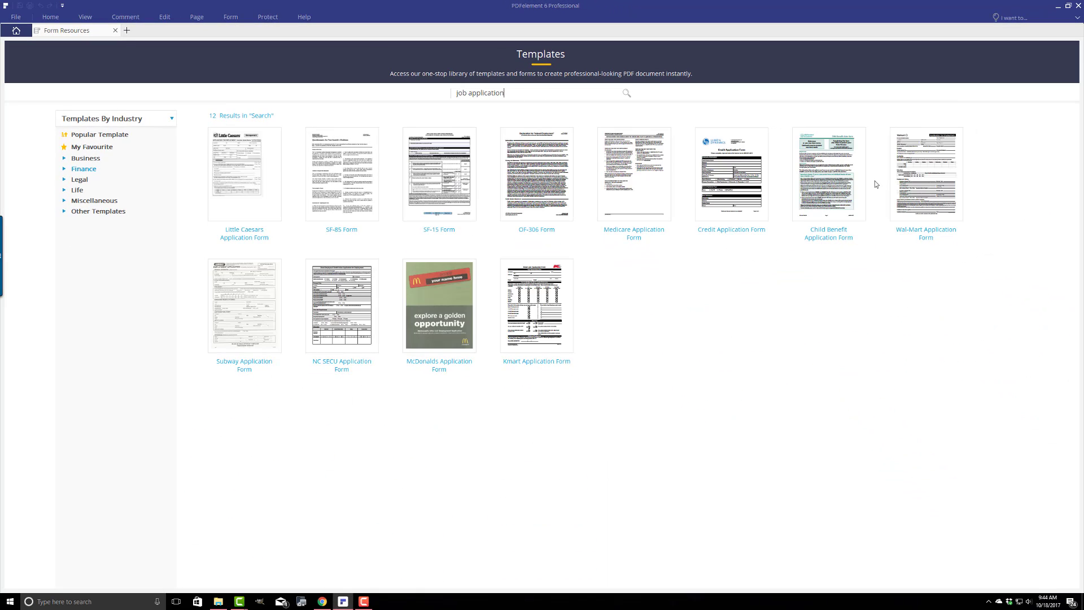
Open the Subway Application Form from the search results.
mouse_move(721, 193)
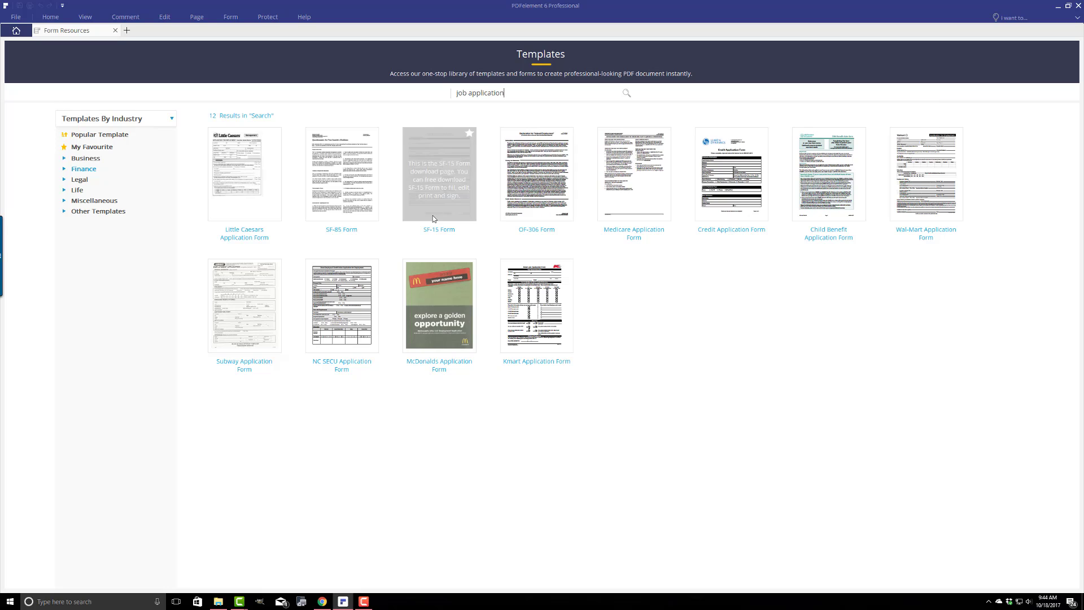
mouse_move(222, 201)
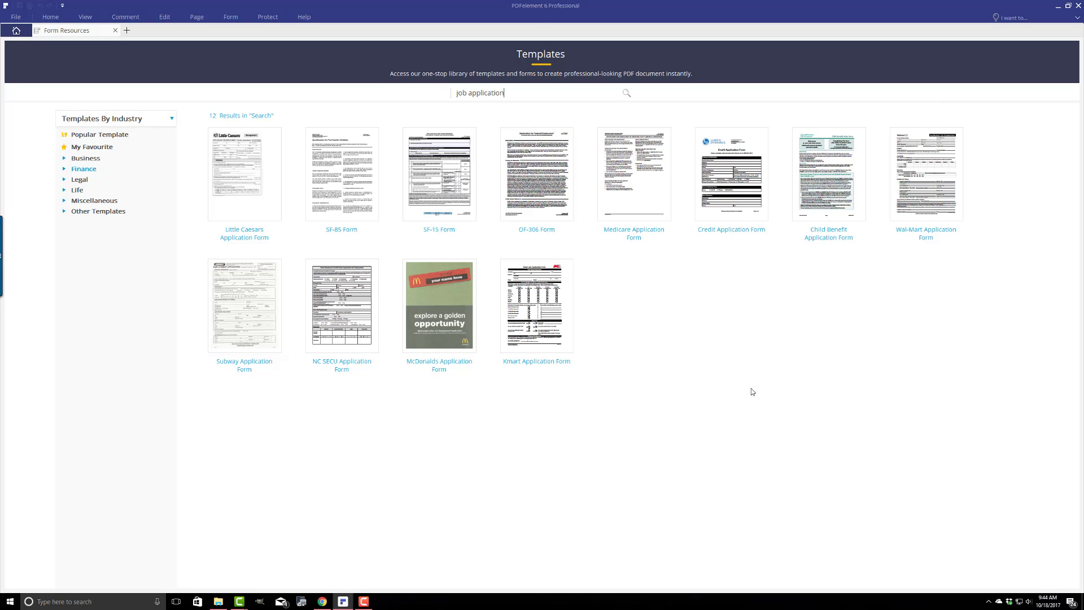
mouse_move(232, 306)
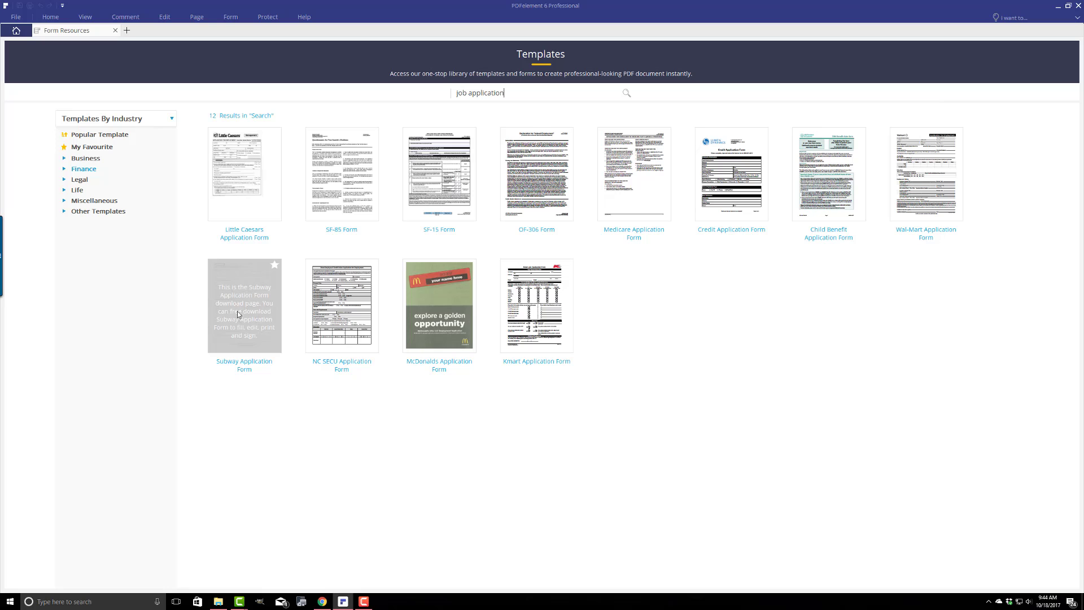
left_click(242, 309)
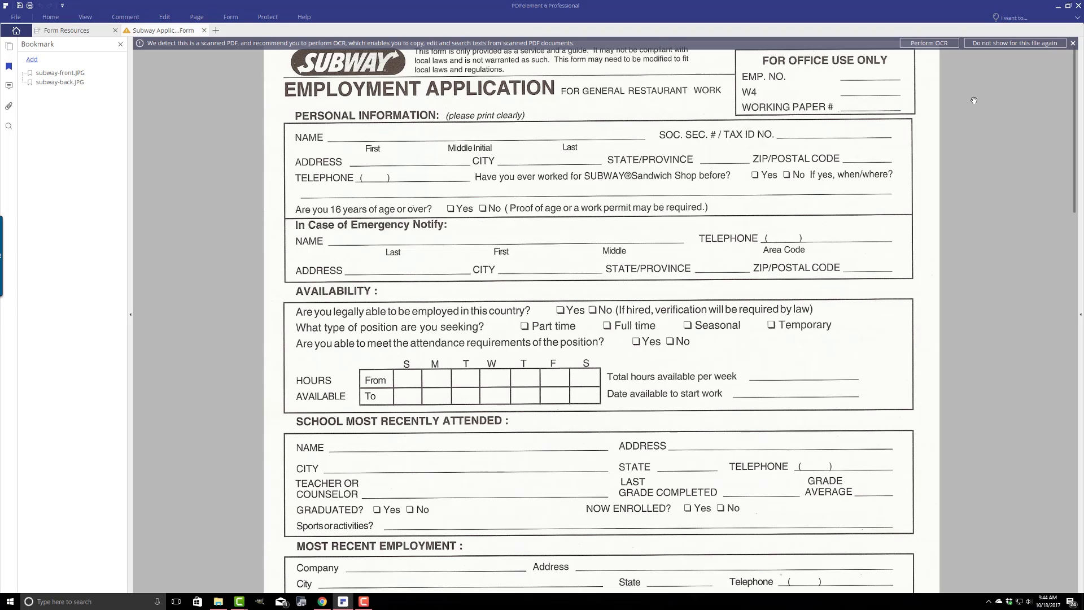
Close the OCR suggestion bar on the Subway Employment Application.
left_click(1072, 43)
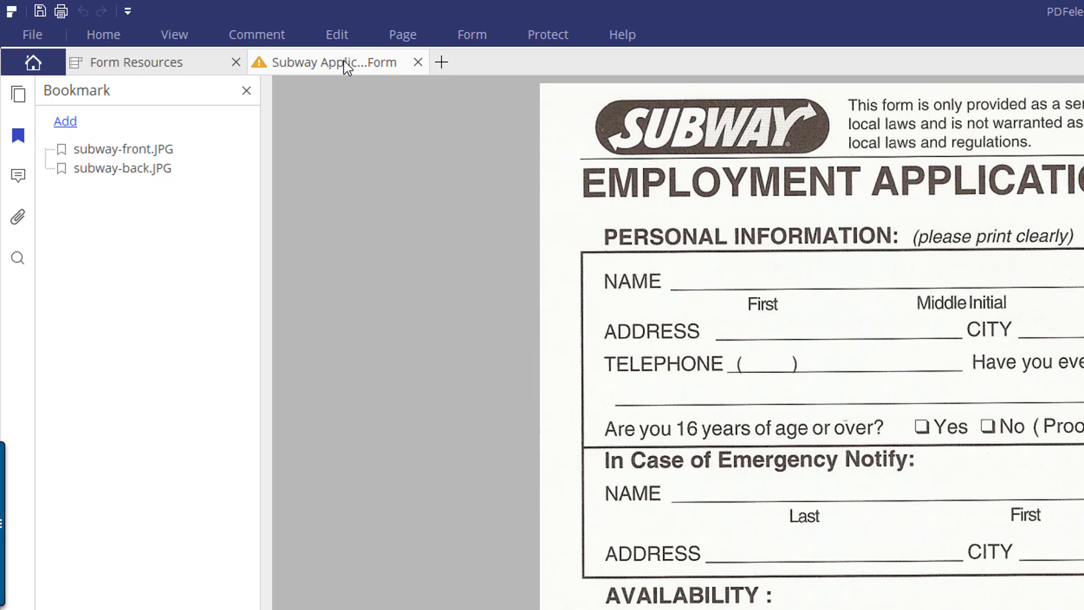
Insert the sakitech image into the page.
left_click(344, 38)
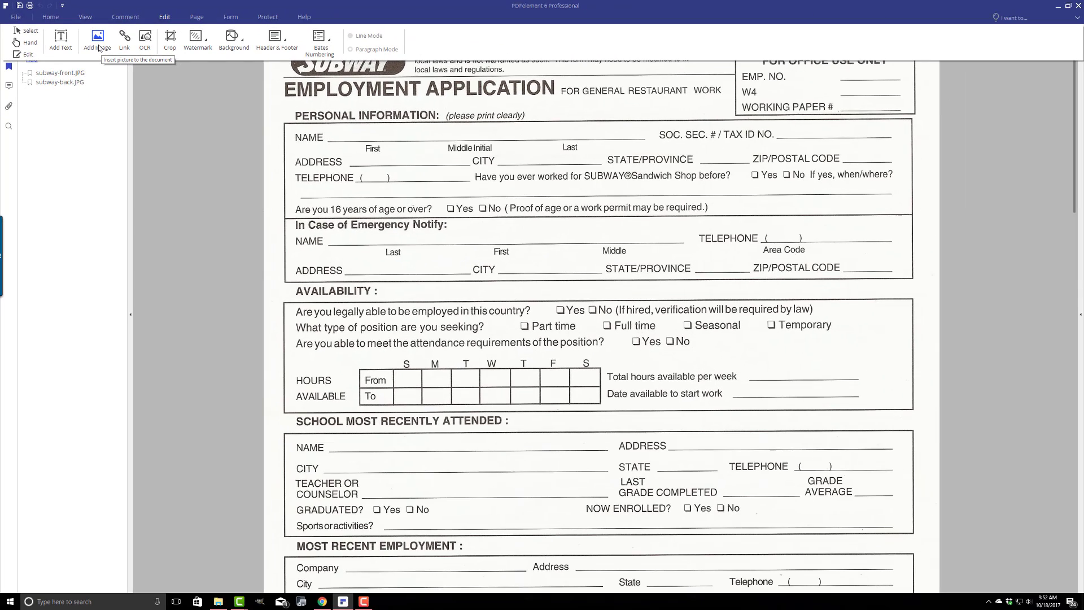
left_click(101, 45)
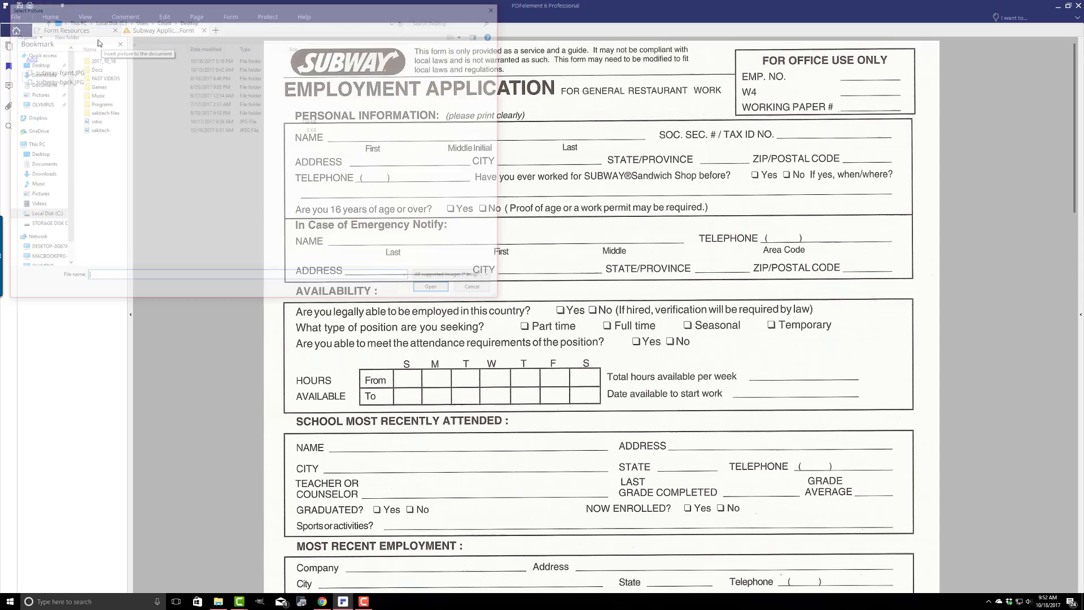
left_click(131, 131)
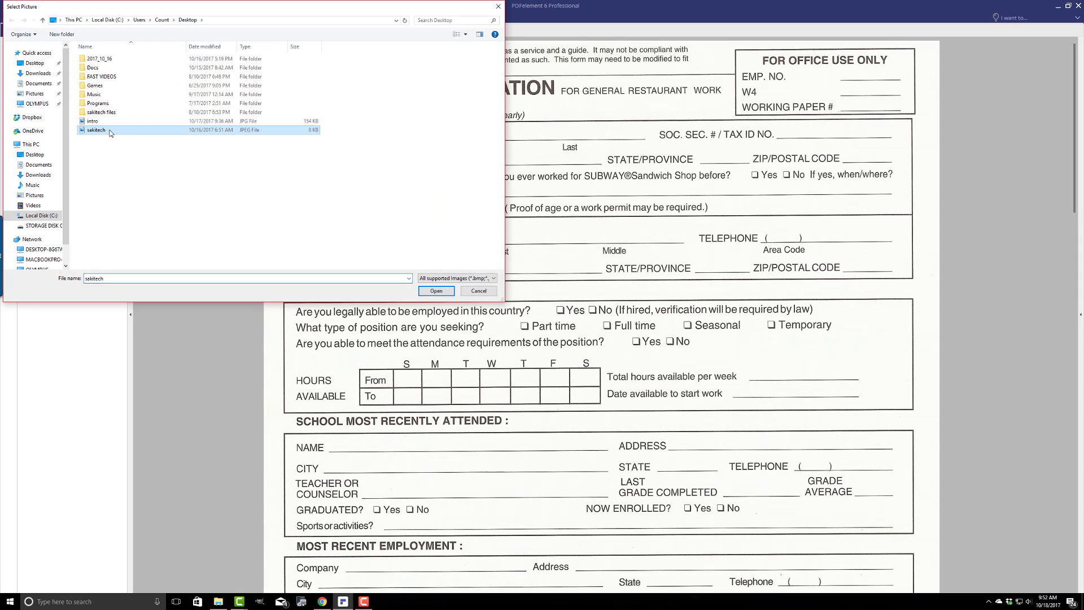
left_click(435, 290)
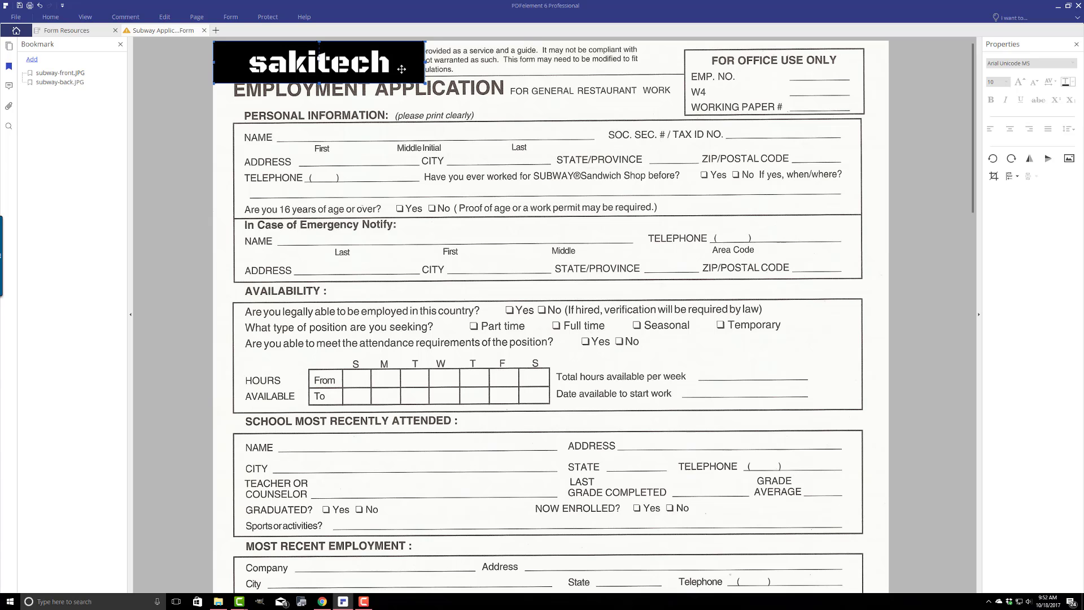
Shrink the sakitech image and position it as a banner over the Subway logo.
left_click_drag(382, 79, 743, 240)
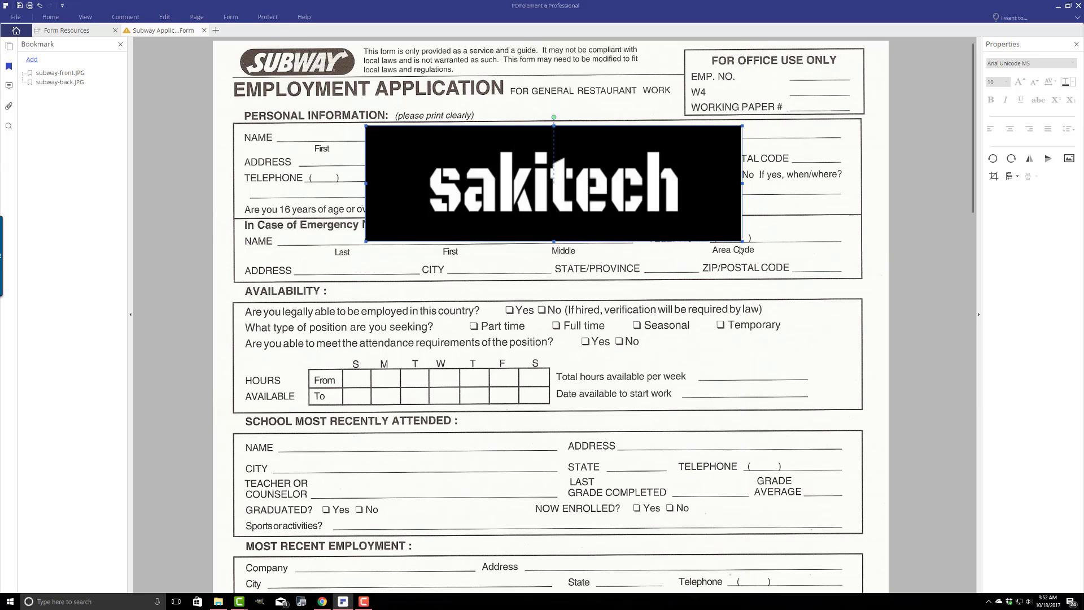
left_click_drag(740, 240, 652, 61)
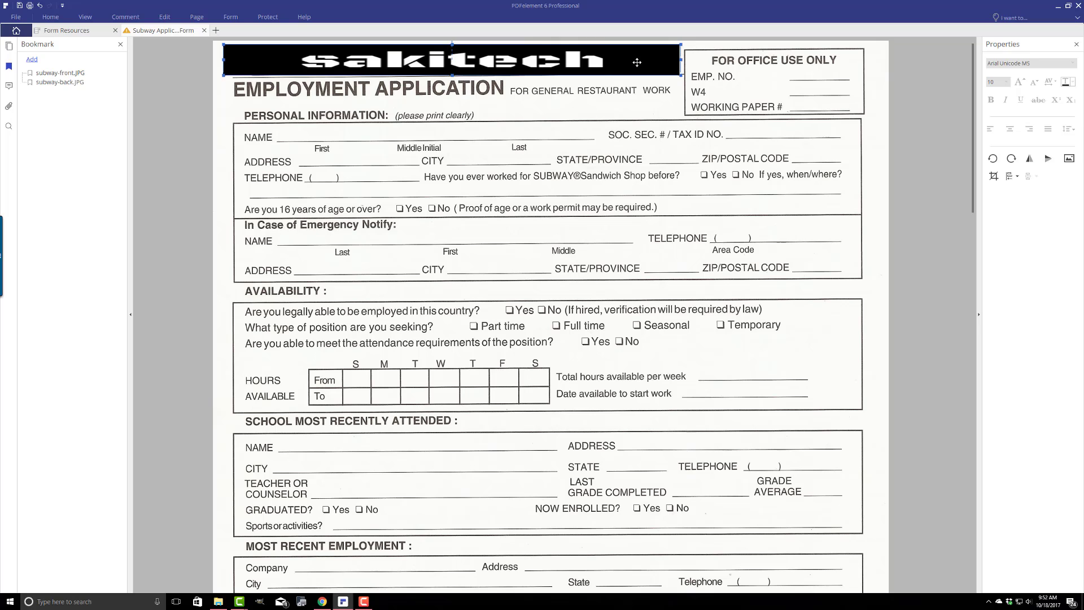
key("Down")
key("Down")
key("Down")
key("Down")
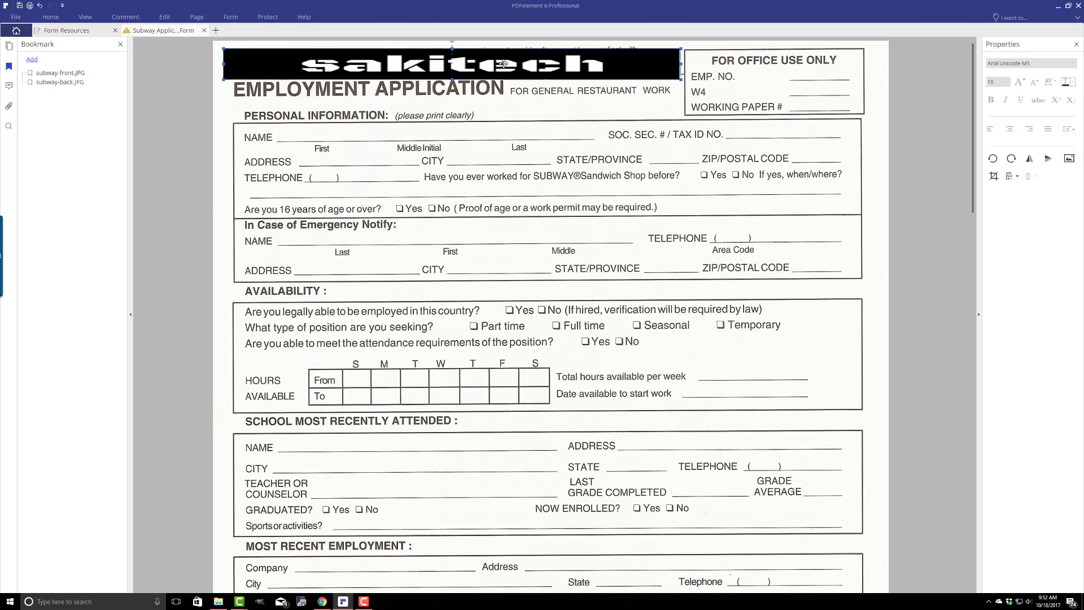
left_click_drag(503, 64, 505, 62)
left_click(506, 98)
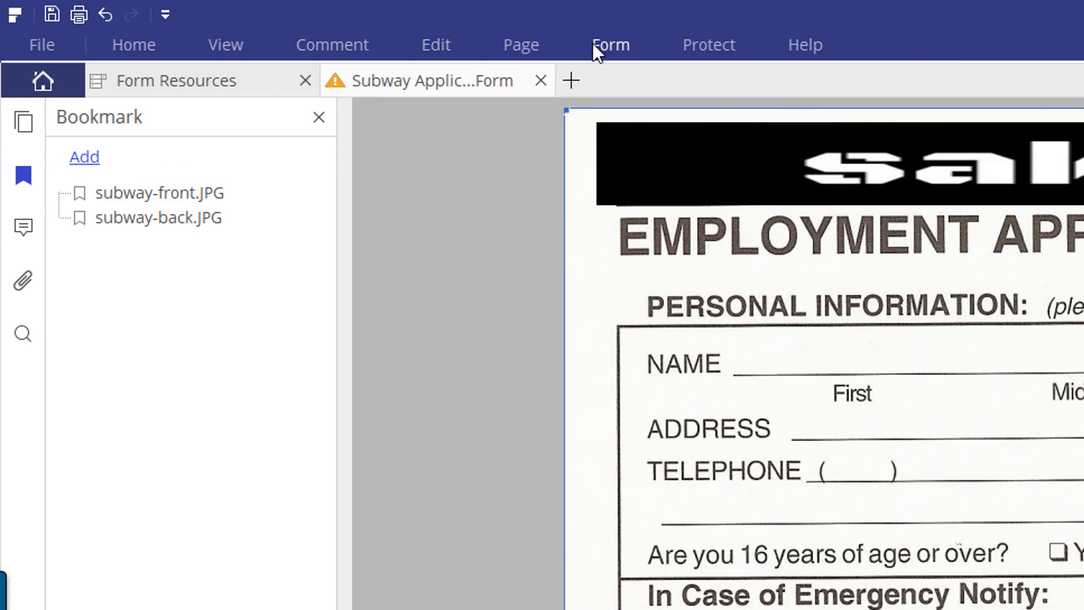
Place a text field, Text1, on the First name line beside NAME and shorten it to fit.
left_click(598, 47)
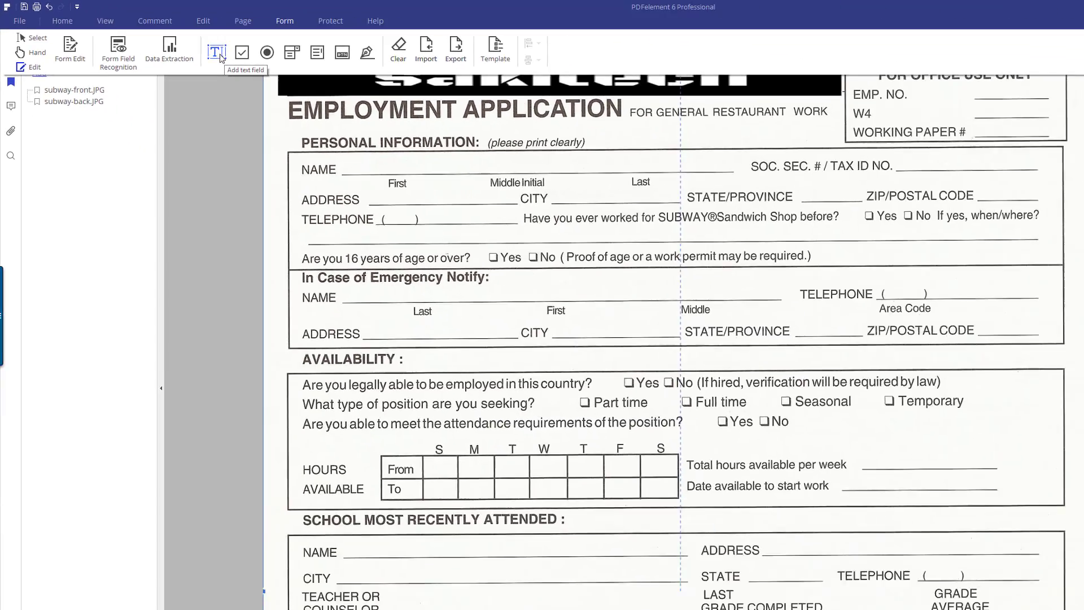
left_click(217, 53)
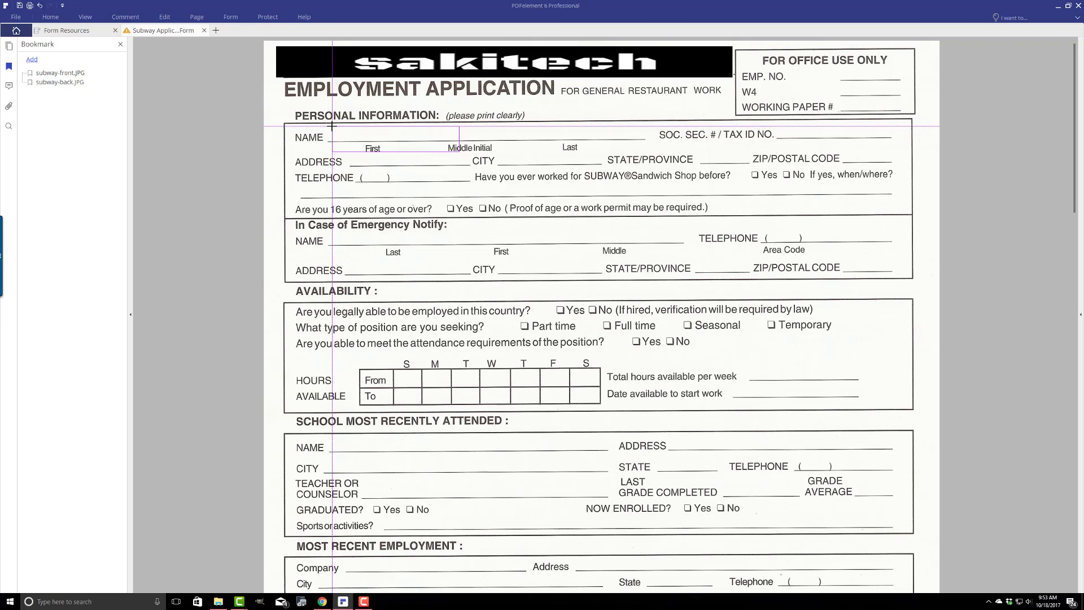
left_click(332, 125)
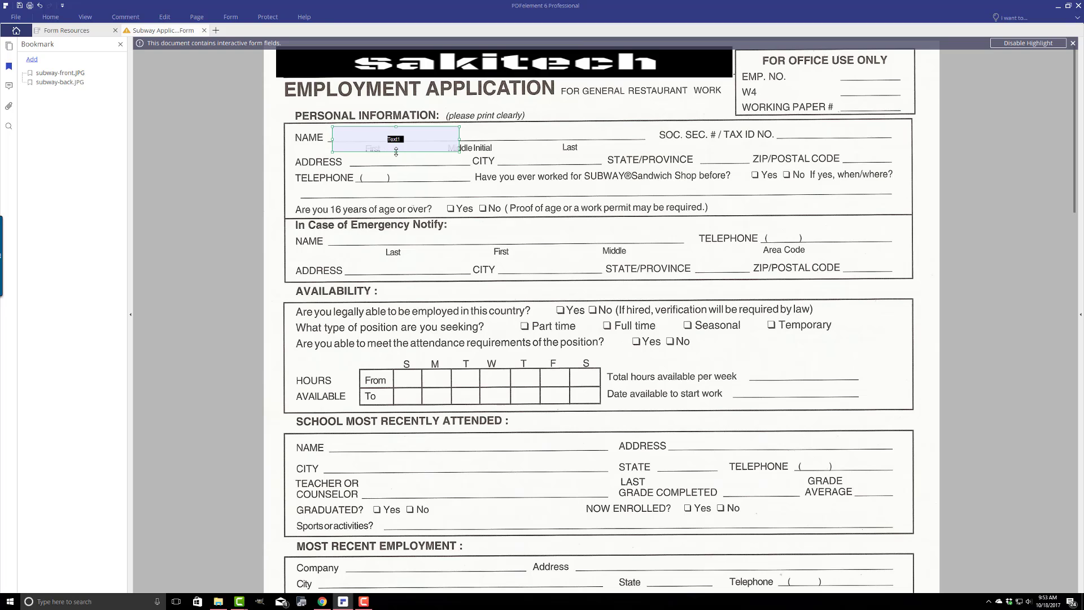
left_click_drag(396, 148, 442, 132)
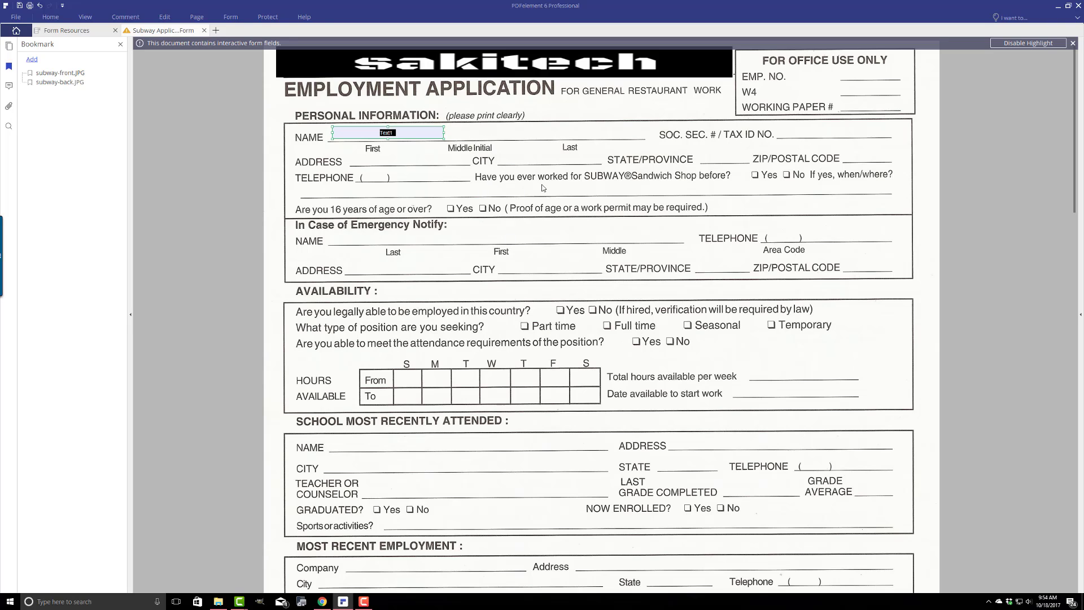
left_click(230, 17)
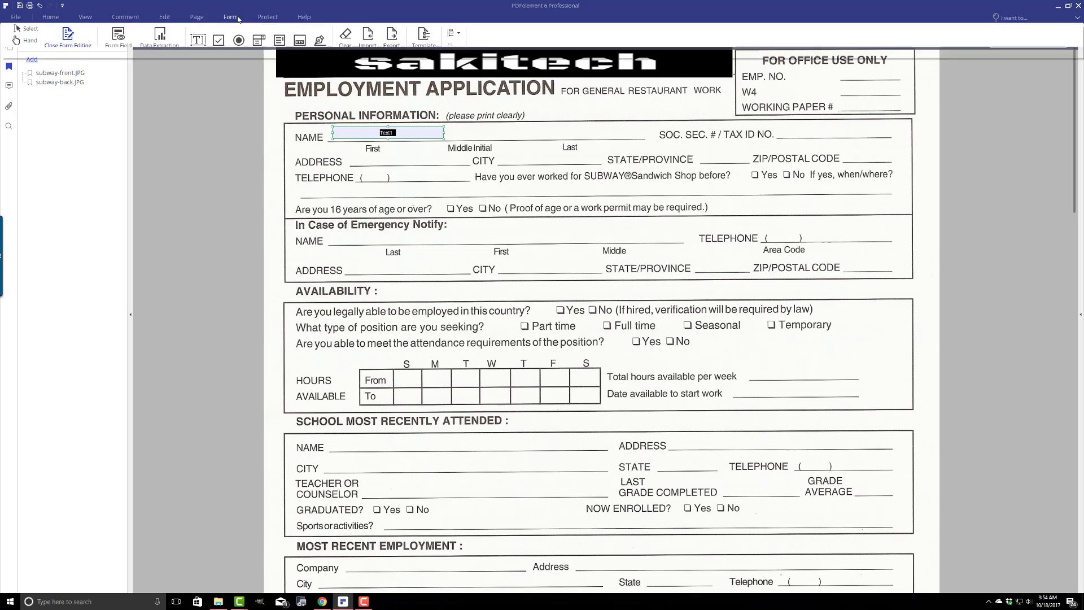
left_click(211, 42)
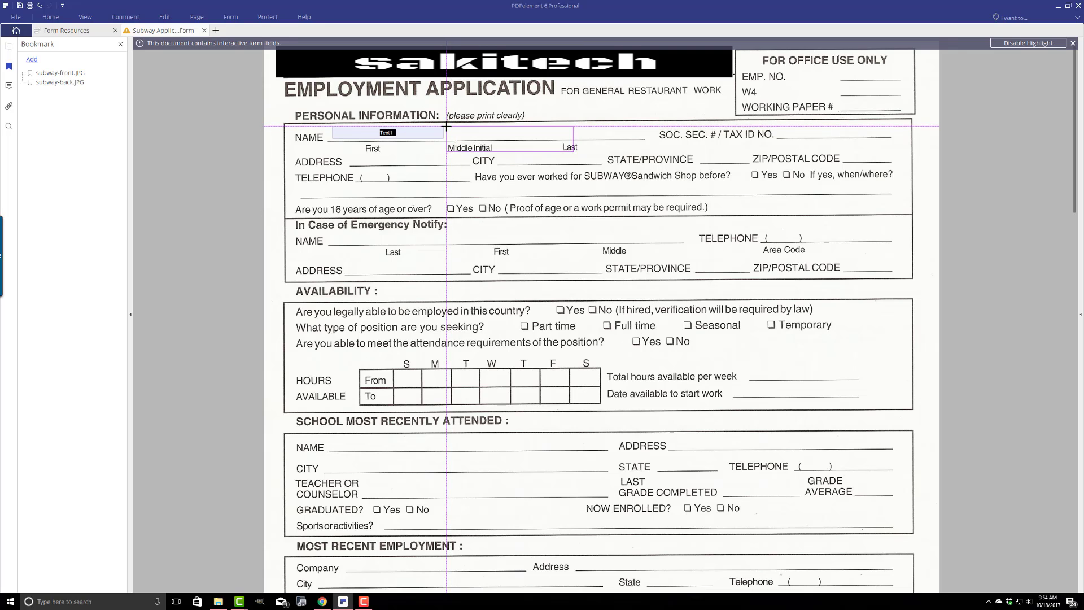
Add fitted text fields Text2 and Text3 on the Middle Initial and Last name lines.
left_click(446, 127)
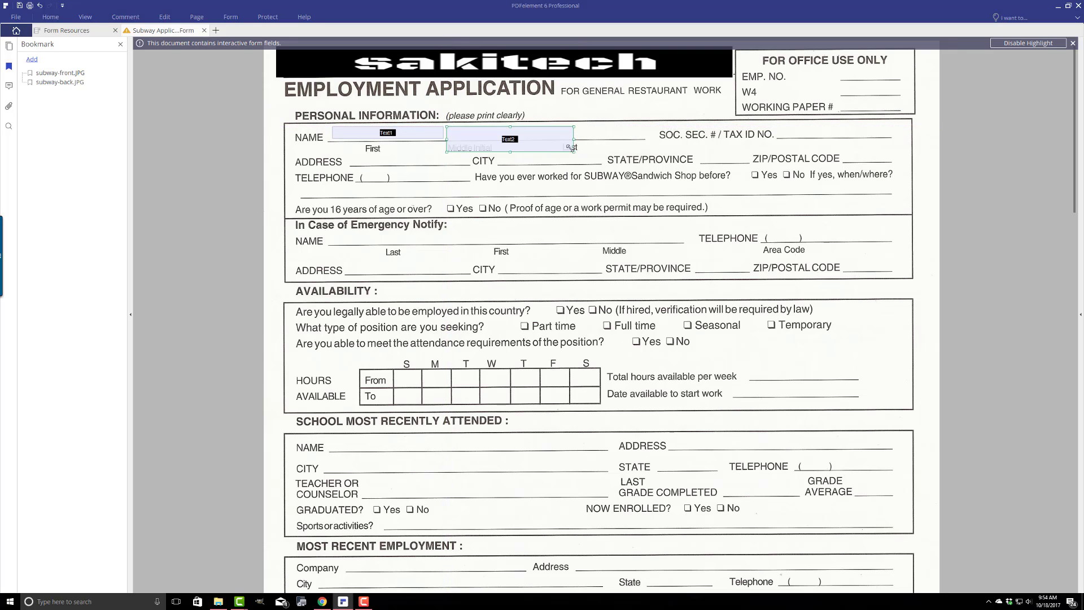
left_click_drag(572, 151, 558, 139)
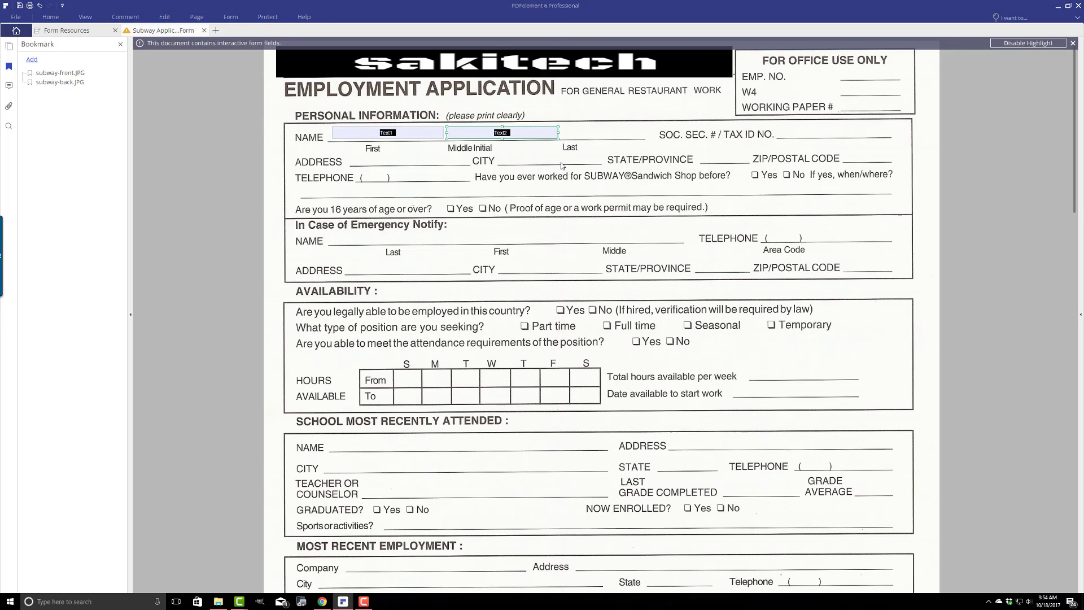
left_click(559, 168)
left_click(230, 17)
left_click(205, 43)
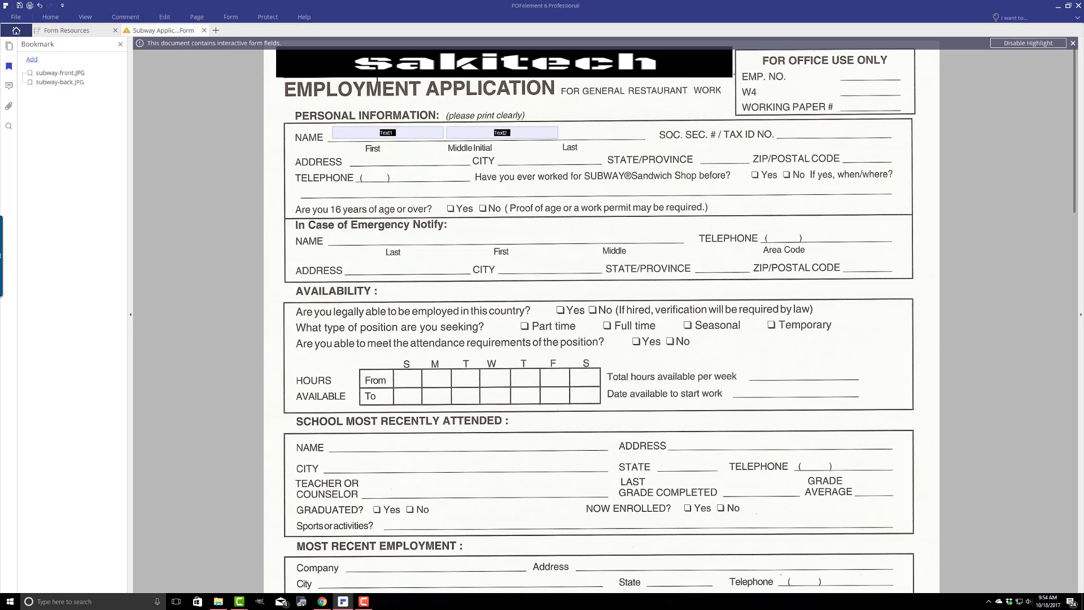
left_click(559, 127)
left_click_drag(686, 153, 643, 133)
left_click(658, 162)
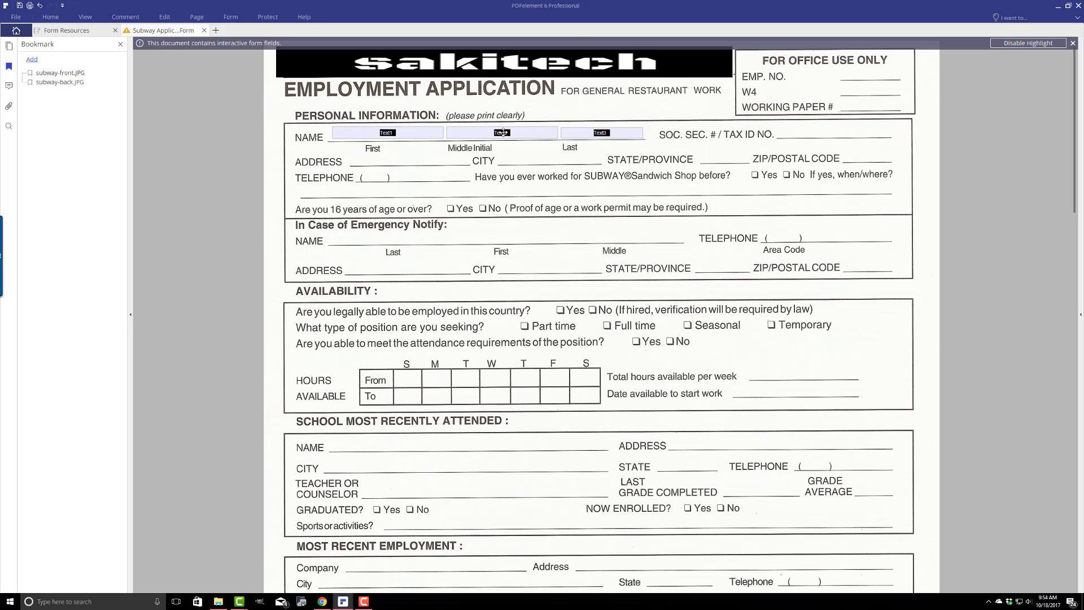
Add text field Text4 beside SOC. SEC. # / TAX ID NO., sized to the line.
left_click(223, 17)
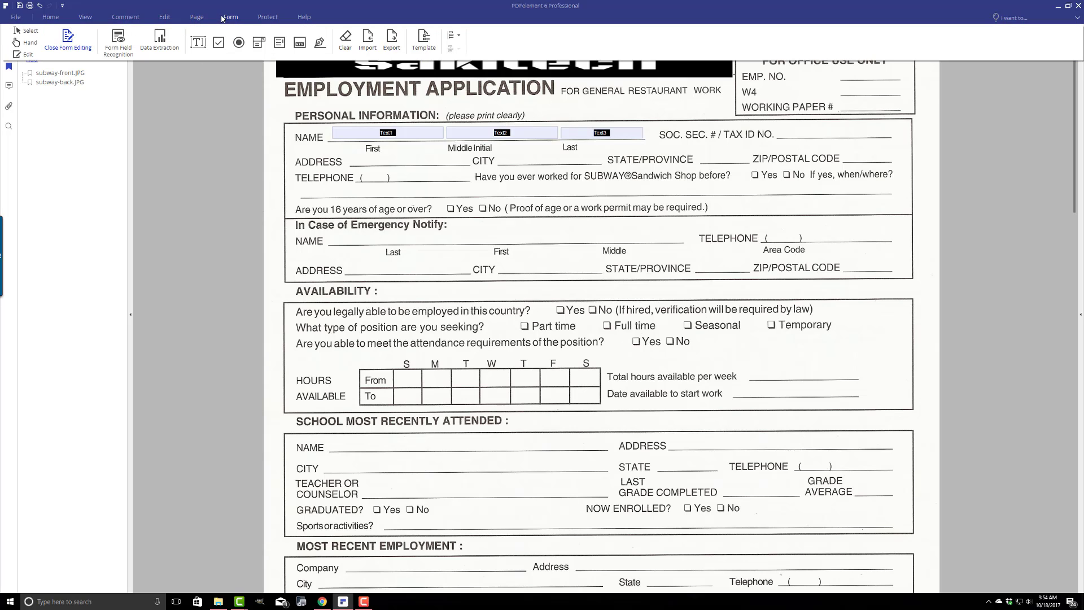
left_click(202, 40)
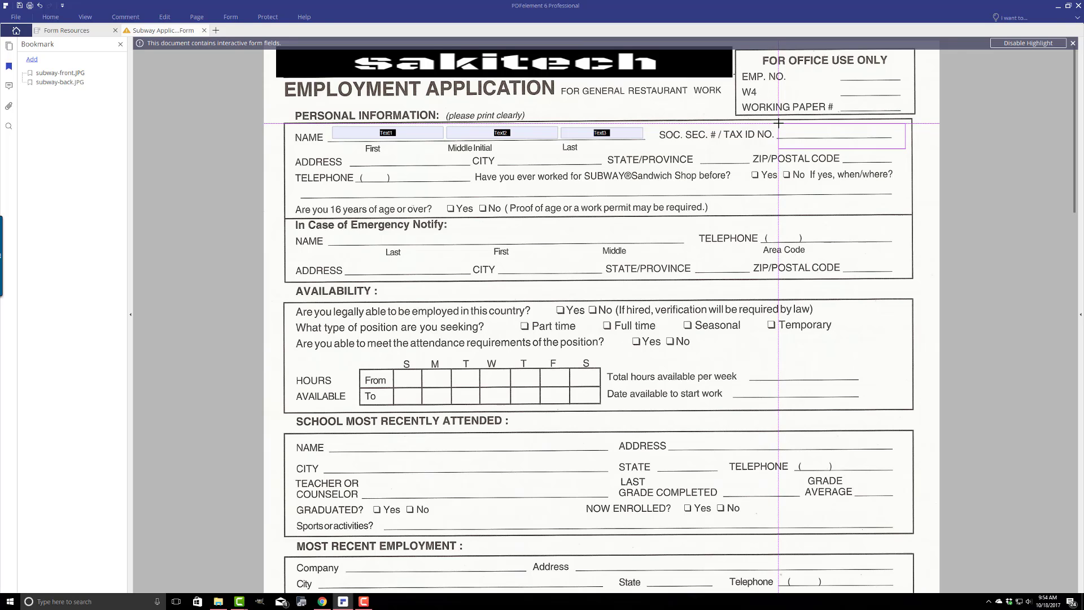
left_click(777, 123)
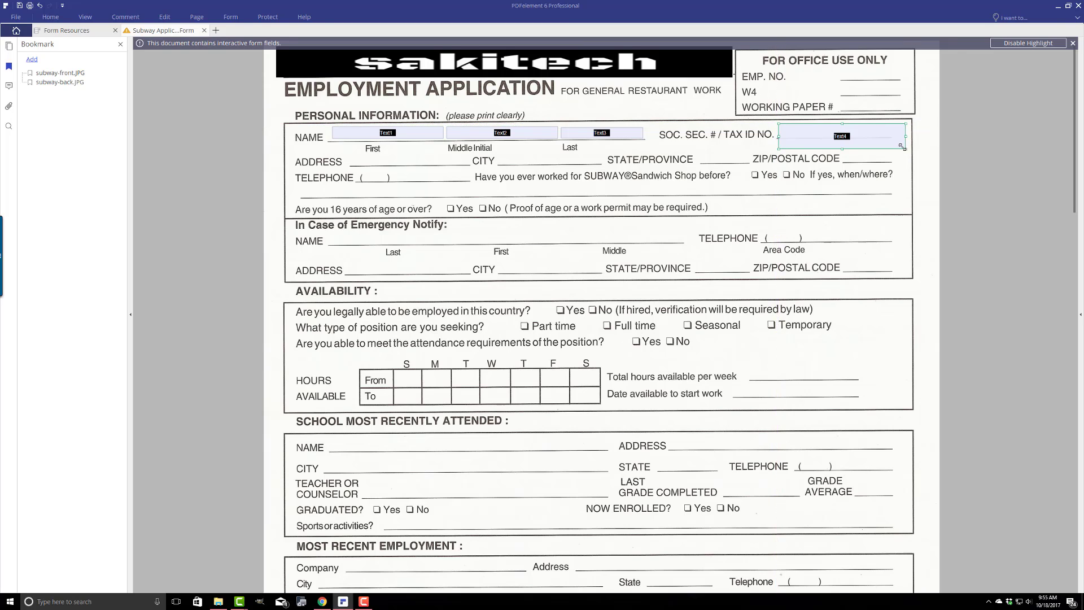
left_click_drag(901, 147, 891, 136)
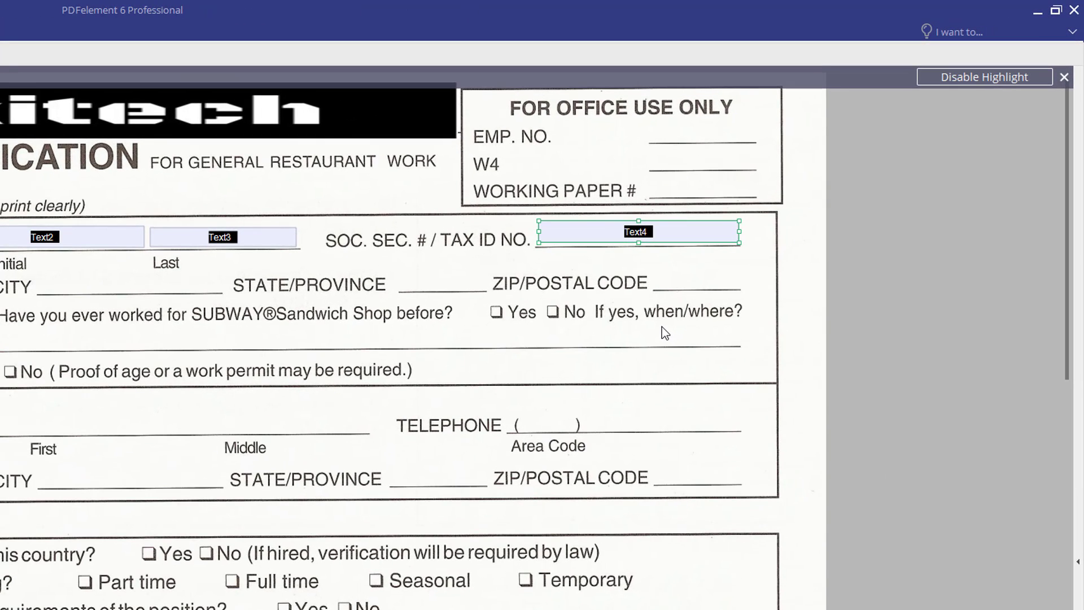
In Text4's properties, try the Number and yy-mm-dd Date format categories.
right_click(662, 231)
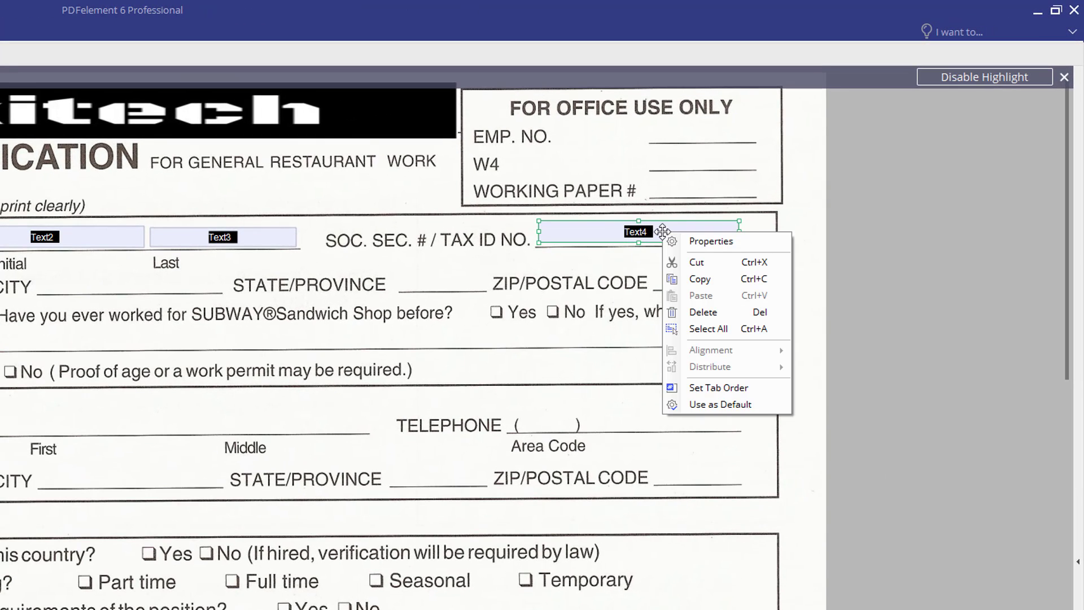
left_click(710, 239)
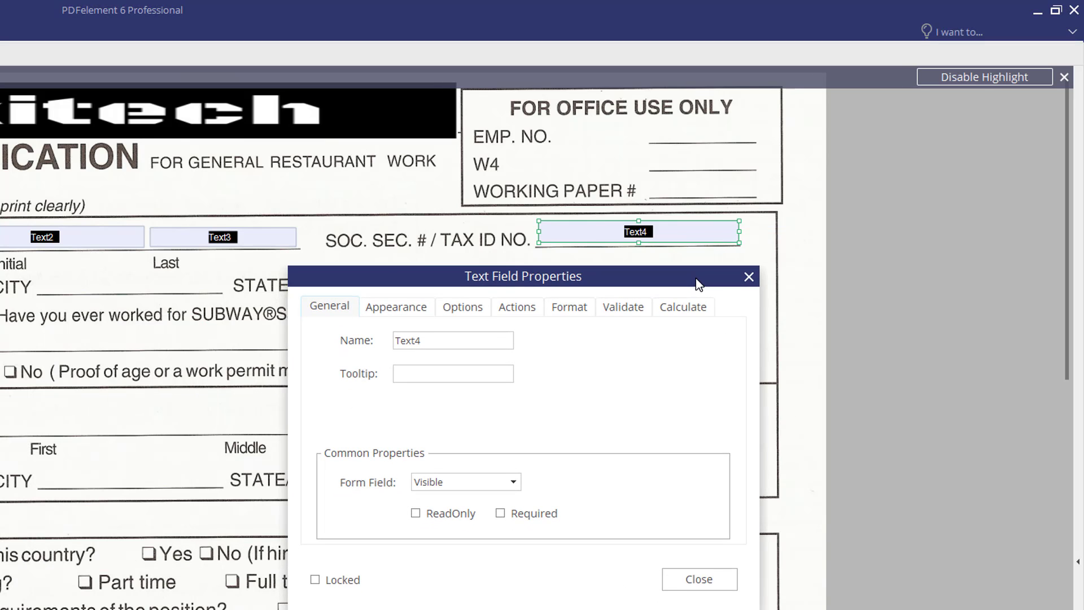
left_click(572, 305)
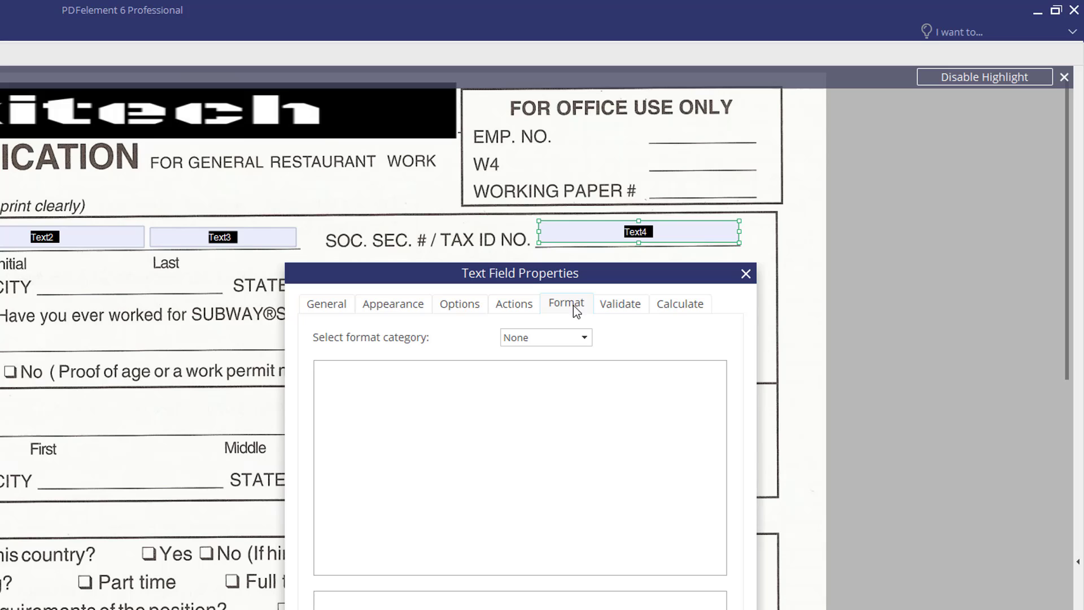
left_click(577, 337)
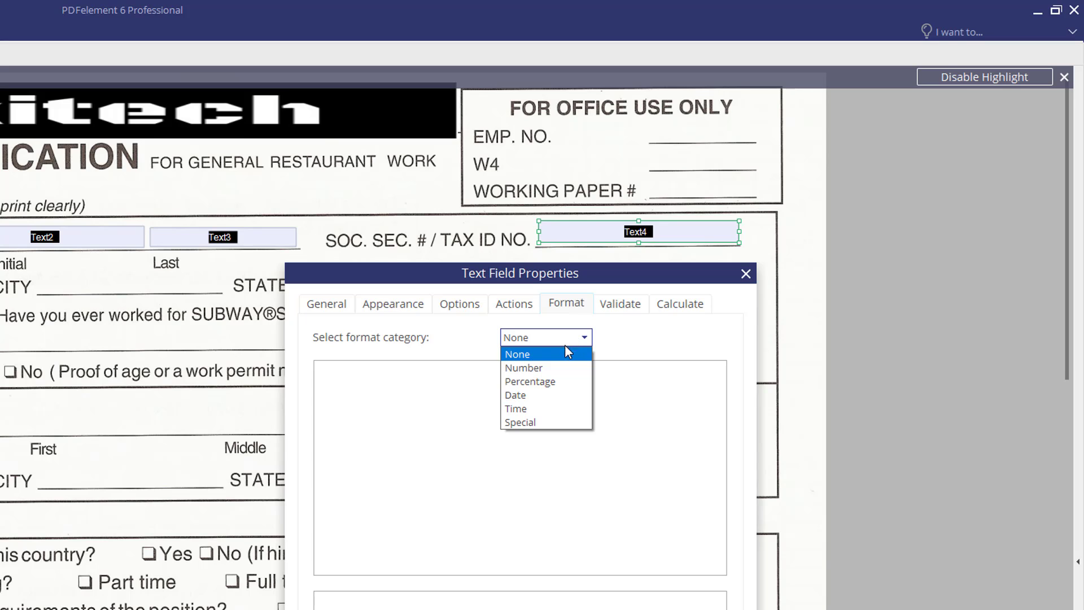
left_click(524, 367)
scroll(551, 382, "down", 7)
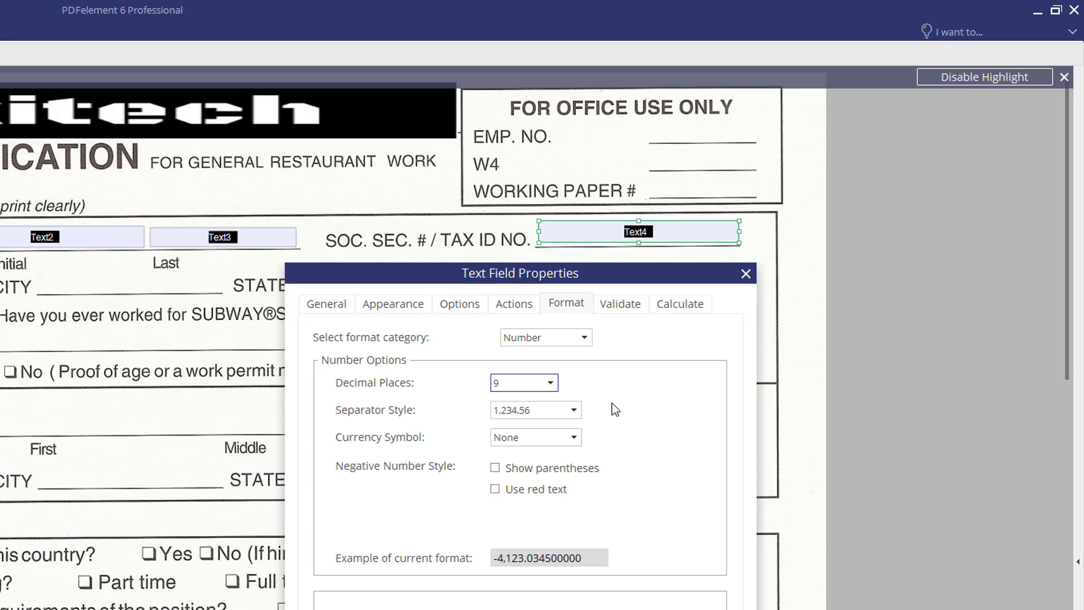
left_click(546, 408)
left_click(547, 412)
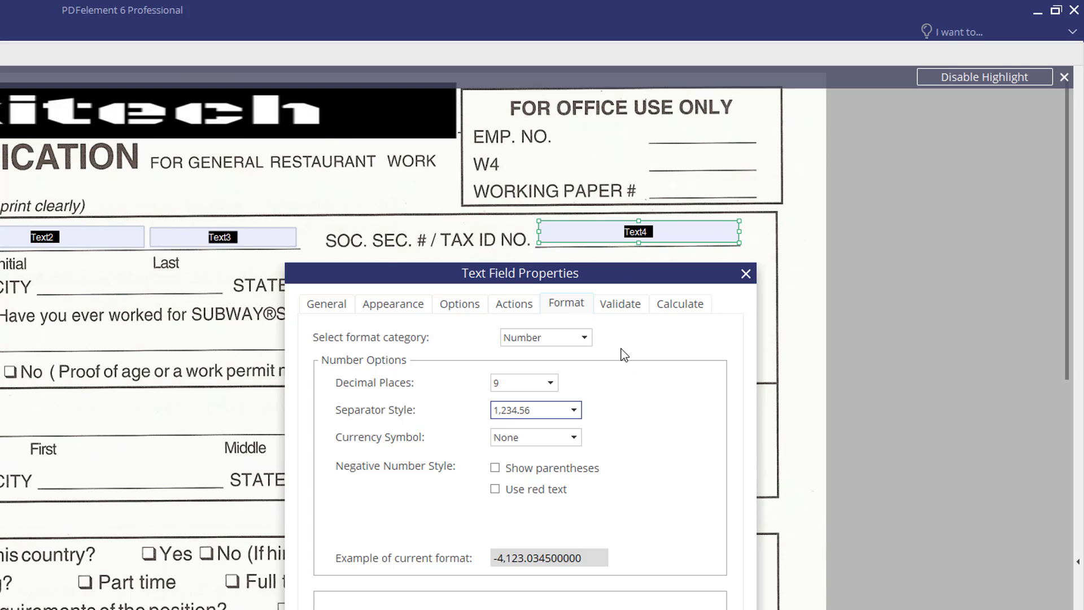
left_click(573, 337)
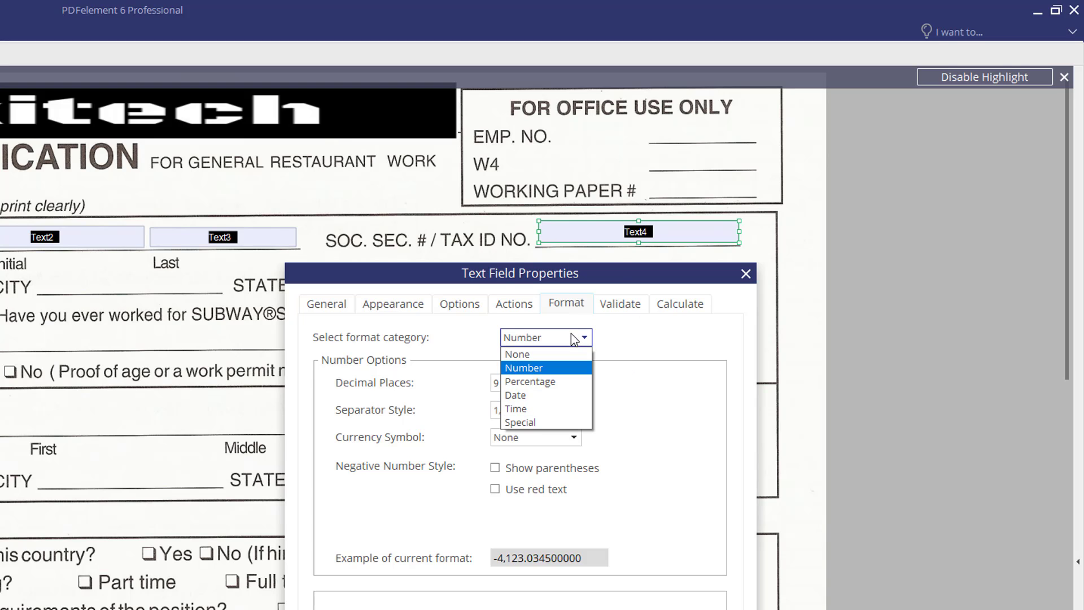
left_click(550, 396)
scroll(468, 466, "up", 2)
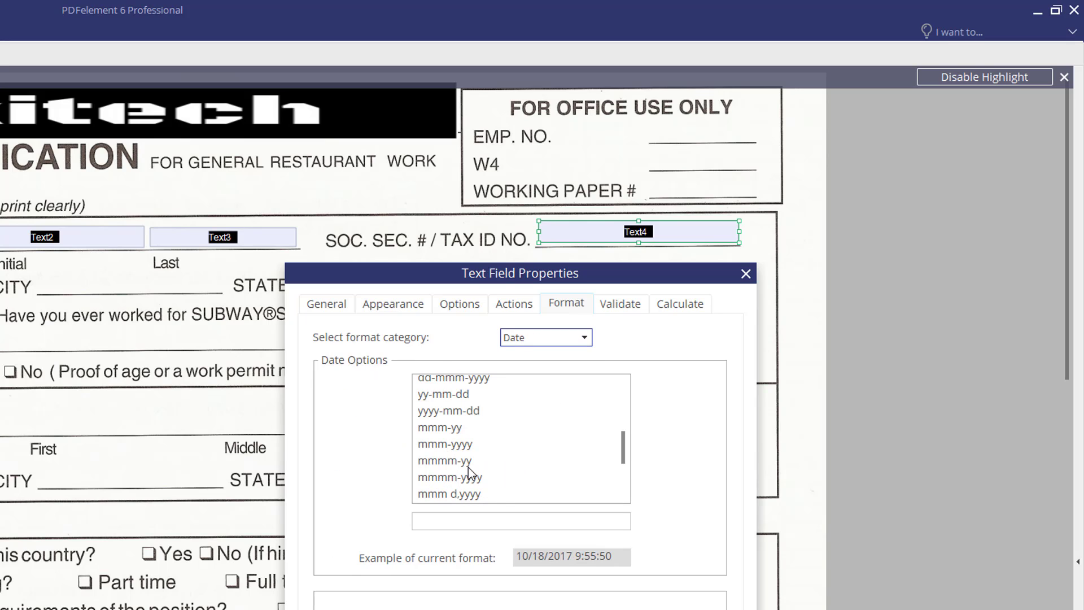
left_click(492, 393)
Set Text4's format to Special, Social Security Number, and close the properties.
left_click(583, 338)
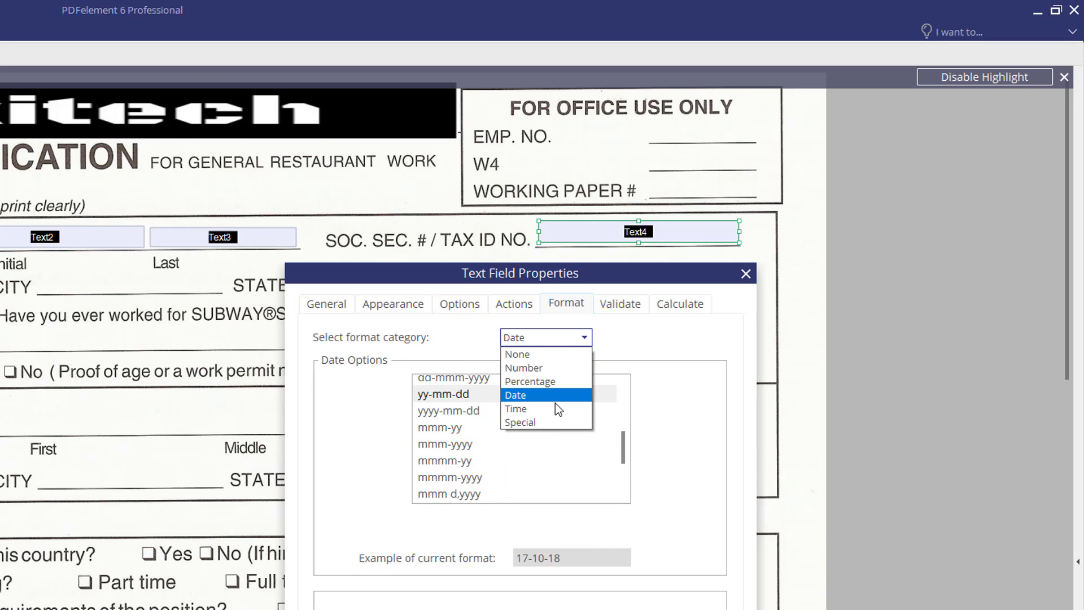
left_click(550, 421)
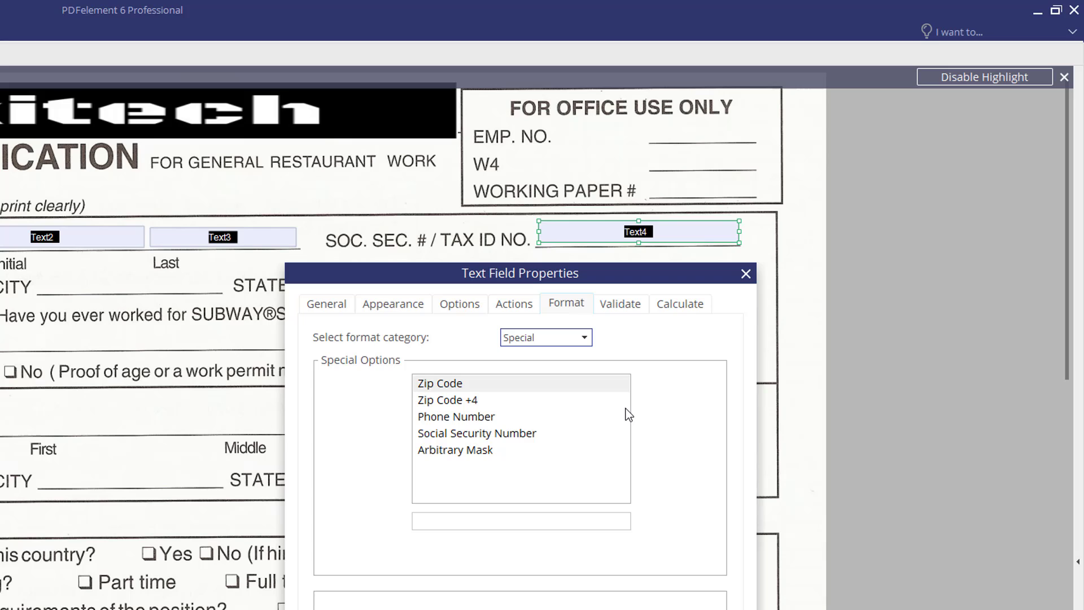
left_click(534, 434)
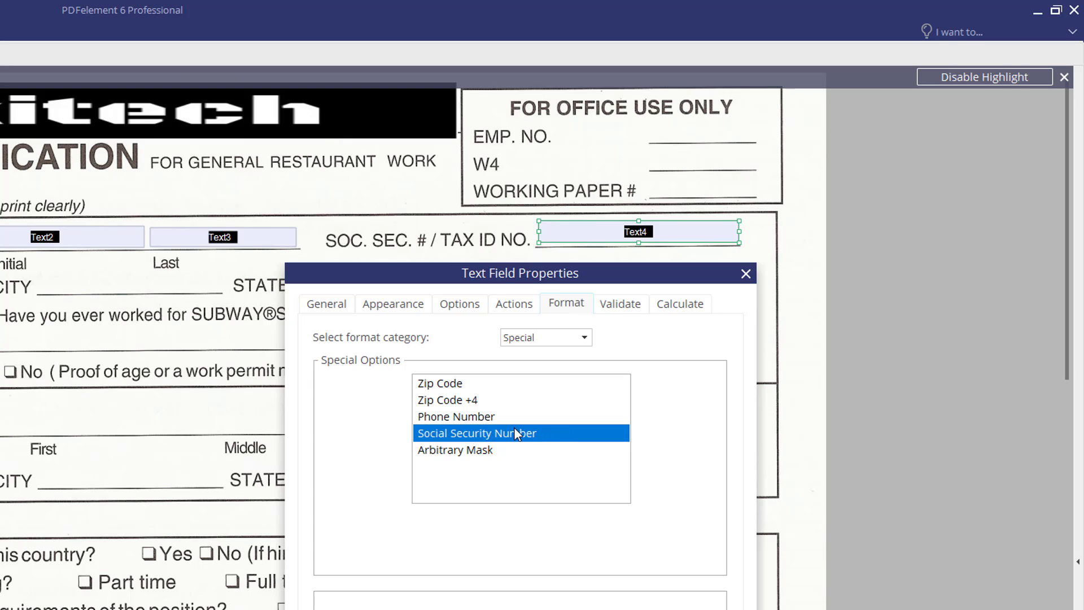
left_click(519, 338)
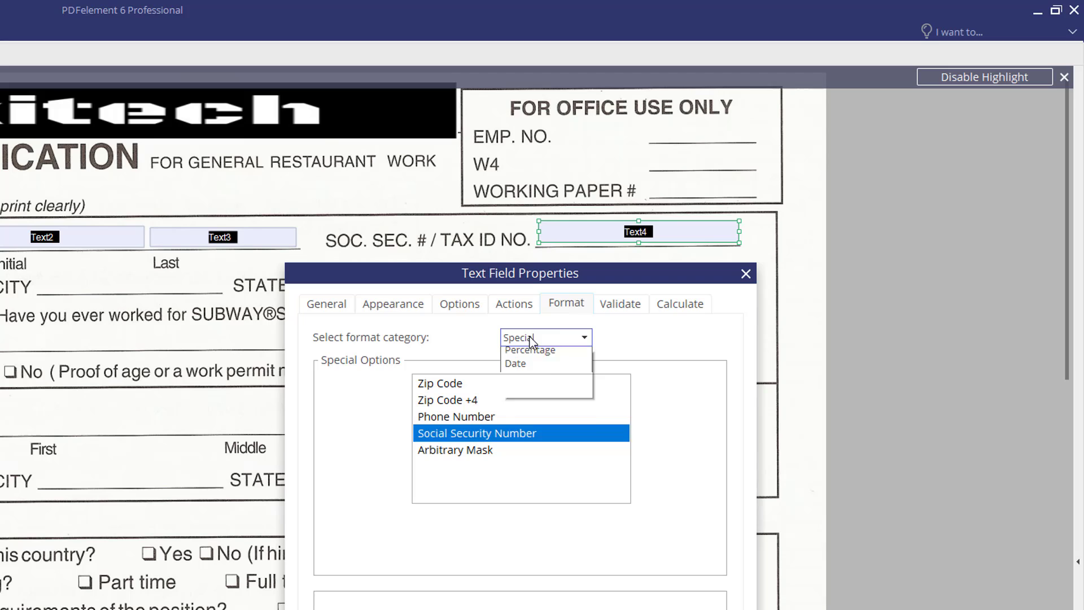
left_click(537, 423)
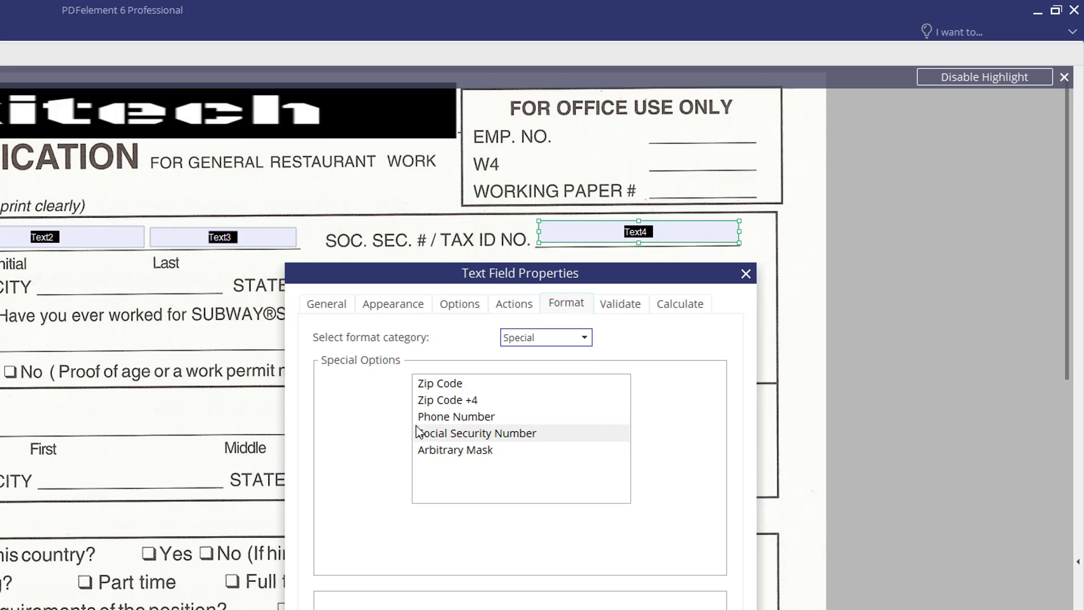
left_click(463, 433)
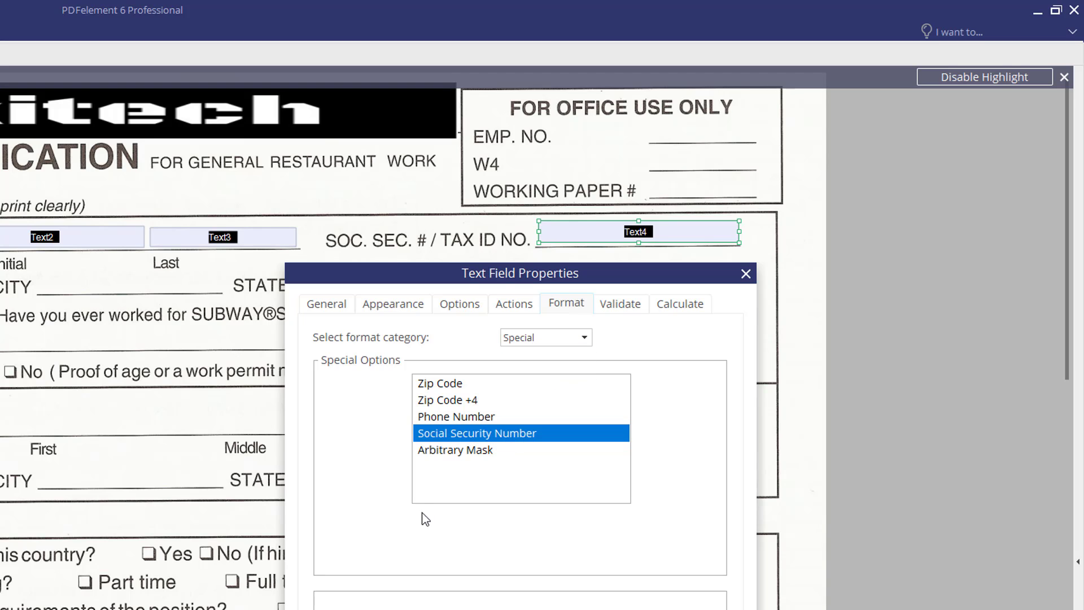
key("Return")
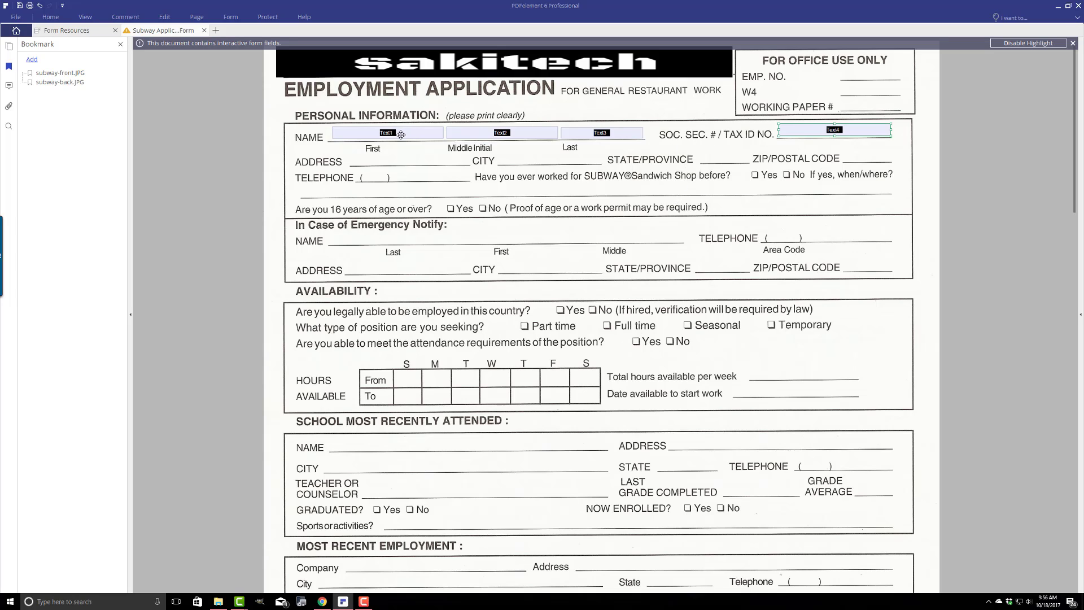
Deselect the Text4 field and scroll through the document to review its pages.
left_click(391, 162)
left_click_drag(1075, 113, 1074, 128)
scroll(1049, 254, "down", 12)
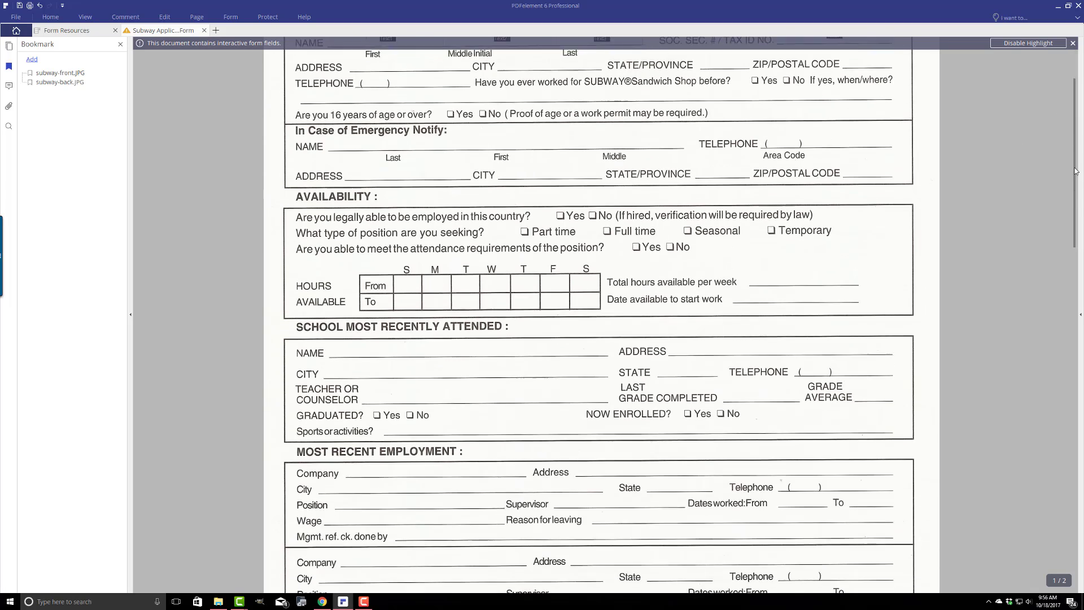
scroll(1049, 254, "up", 12)
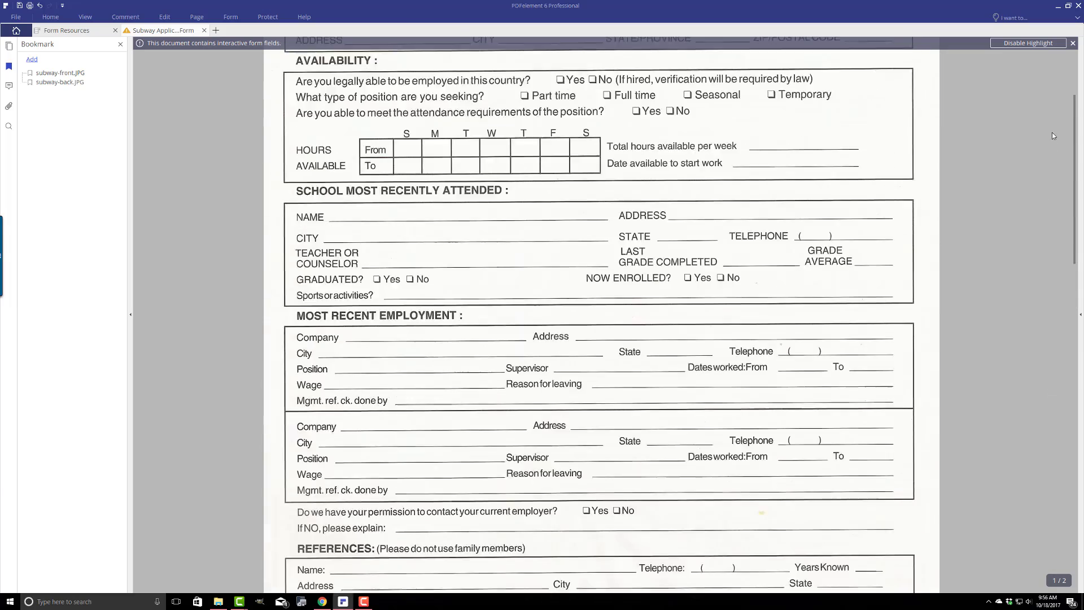
scroll(1054, 226, "down", 12)
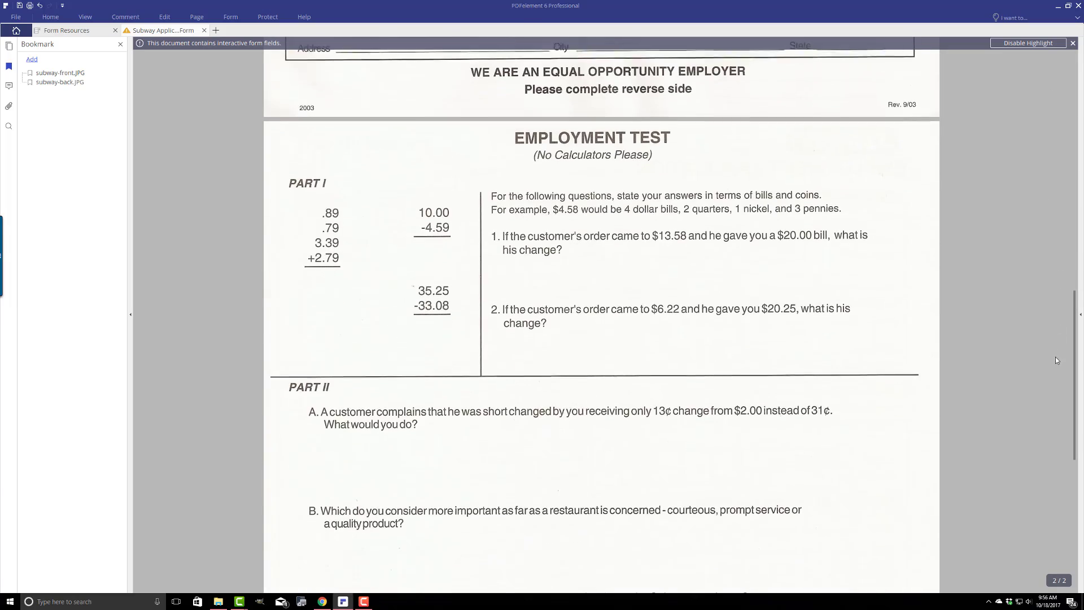
scroll(1055, 366, "down", 4)
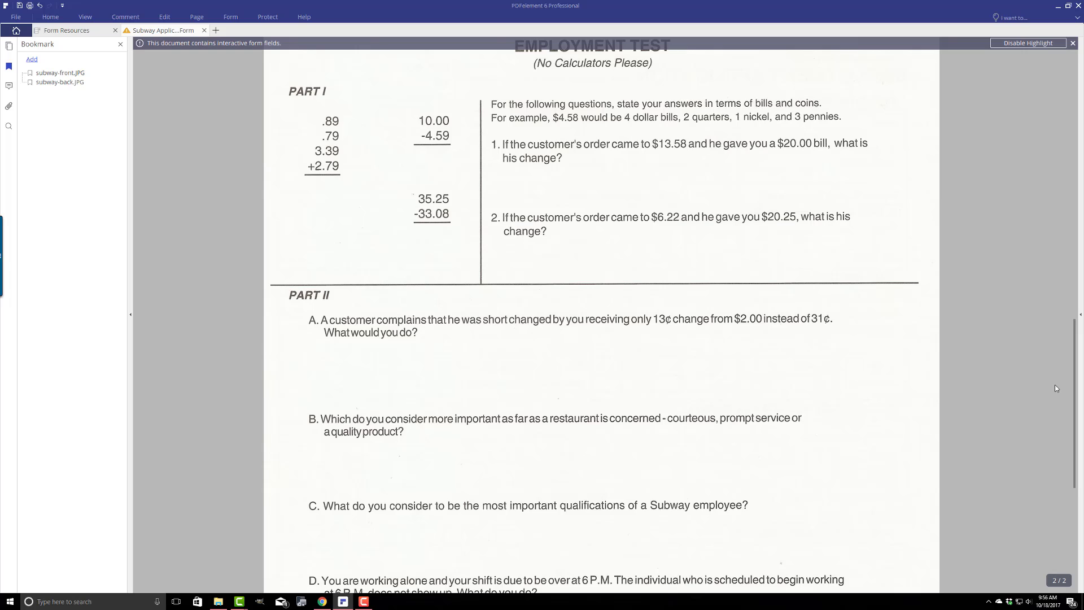
scroll(1054, 394, "up", 12)
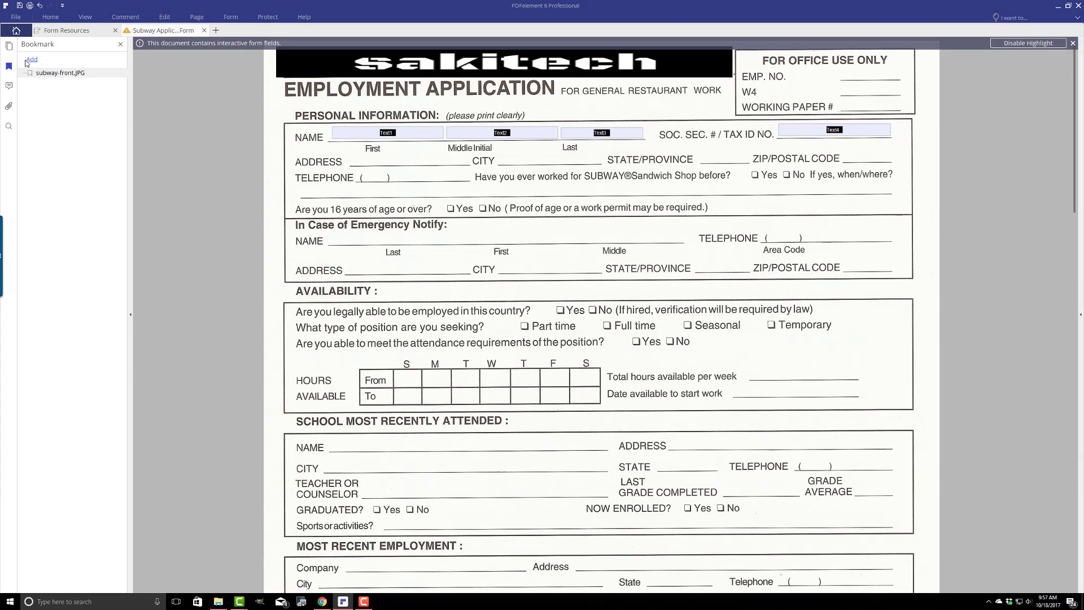
Show the page thumbnails and display page 2, the Employment Test.
left_click(9, 48)
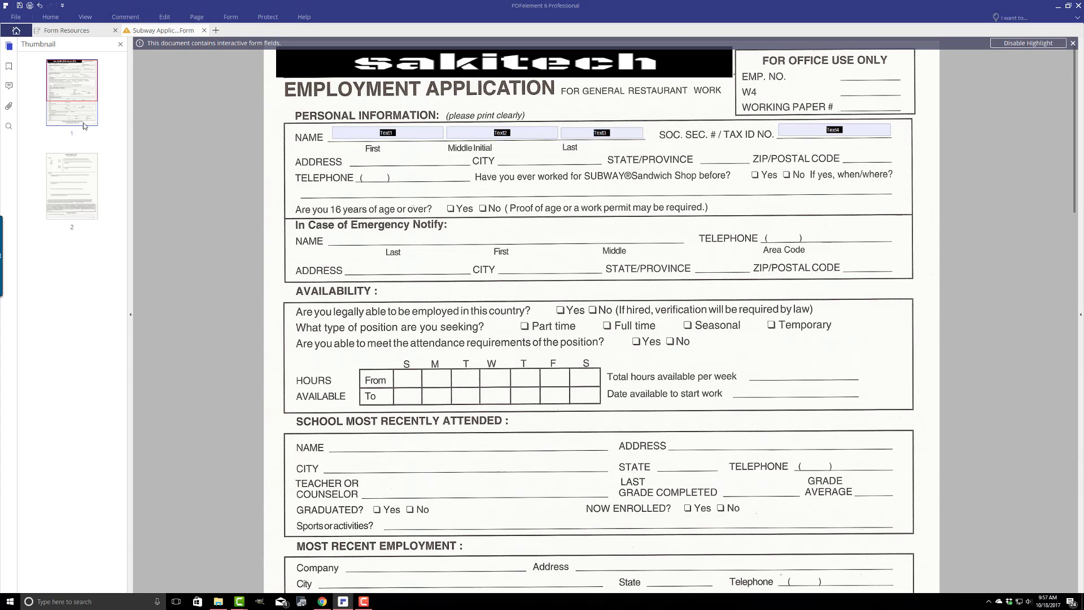
left_click(87, 167)
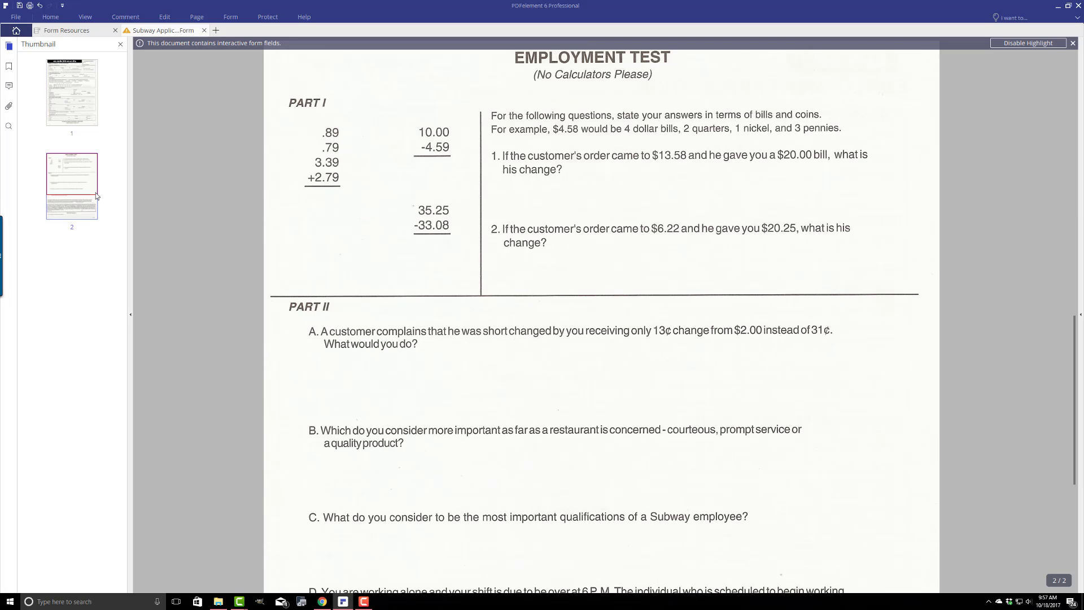
left_click(72, 112)
left_click(84, 184)
Delete page 2 (range 2 of 2), leaving the single-page employment application.
right_click(84, 185)
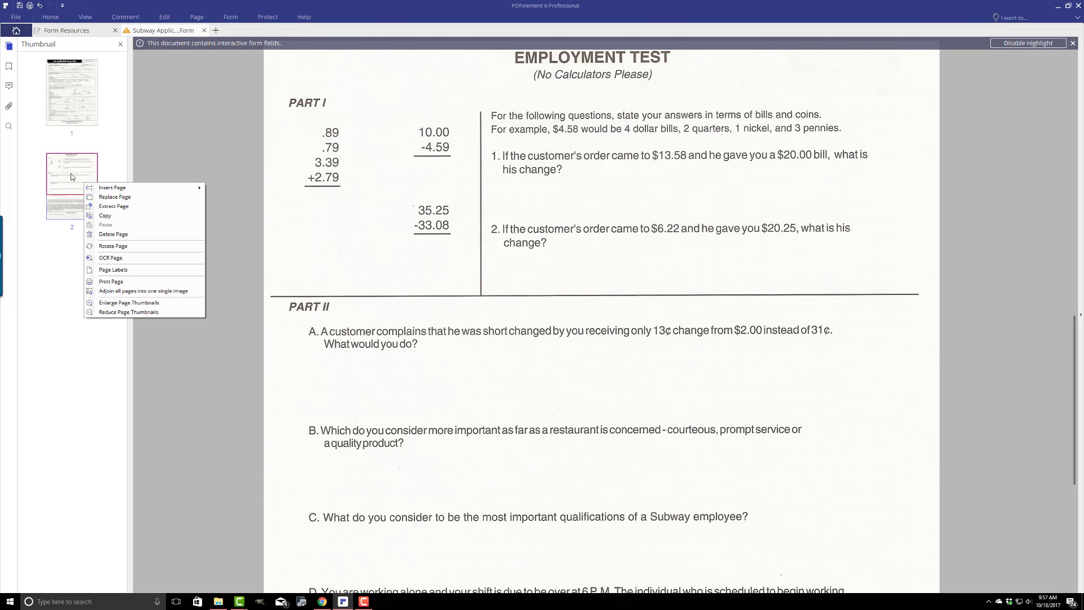
left_click(140, 235)
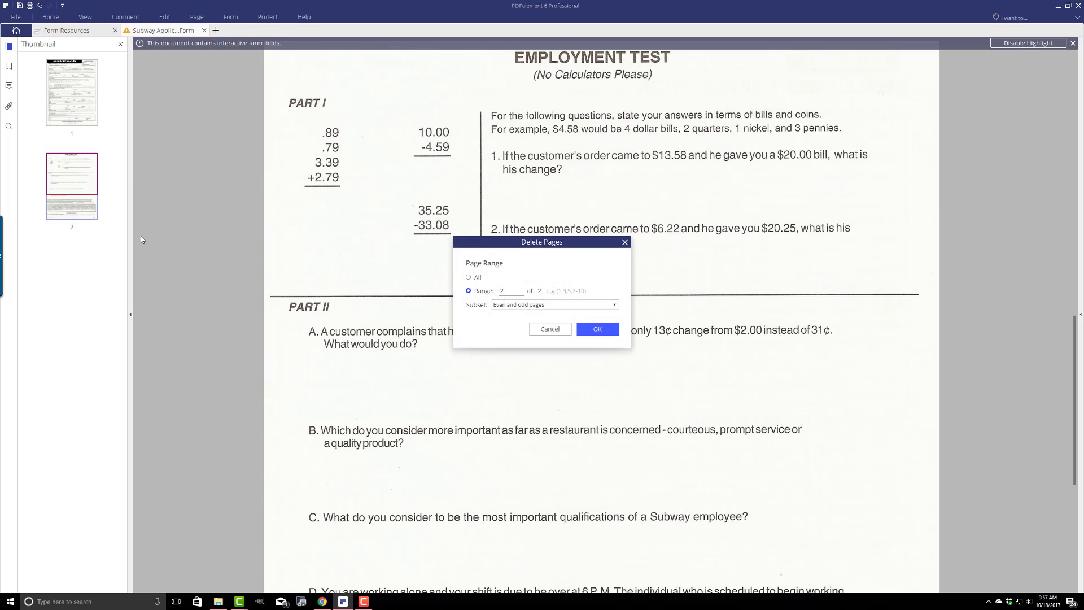
left_click(598, 331)
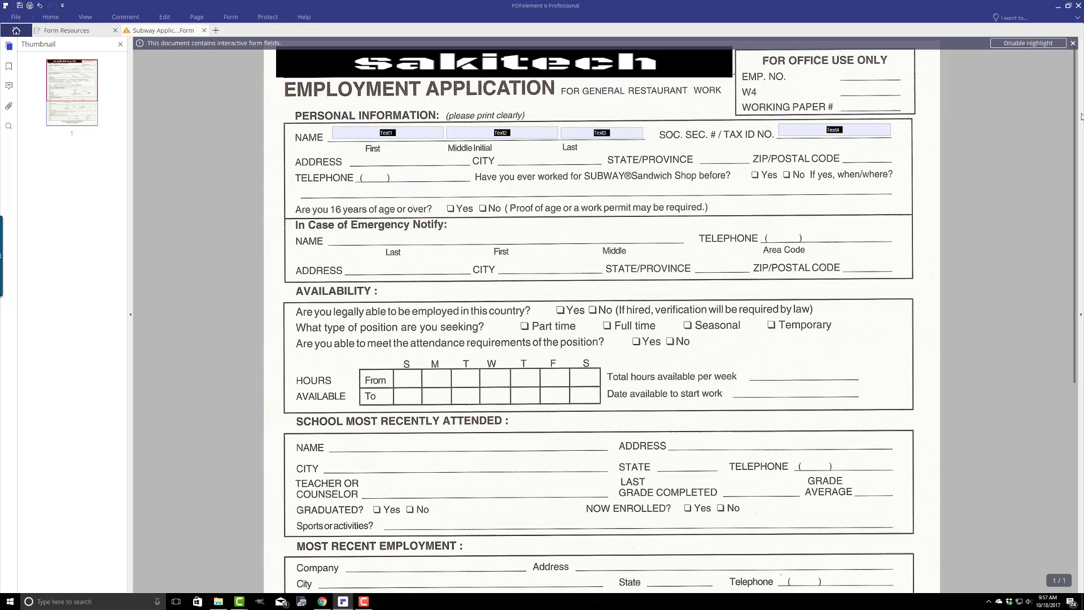
left_click_drag(1081, 116, 1080, 337)
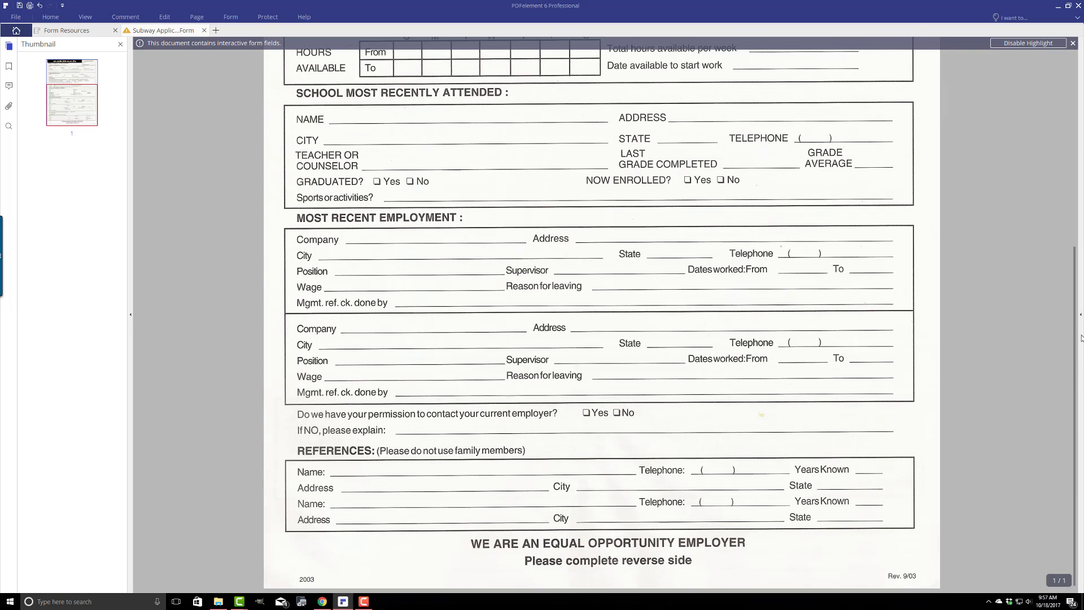
scroll(997, 121, "up", 6)
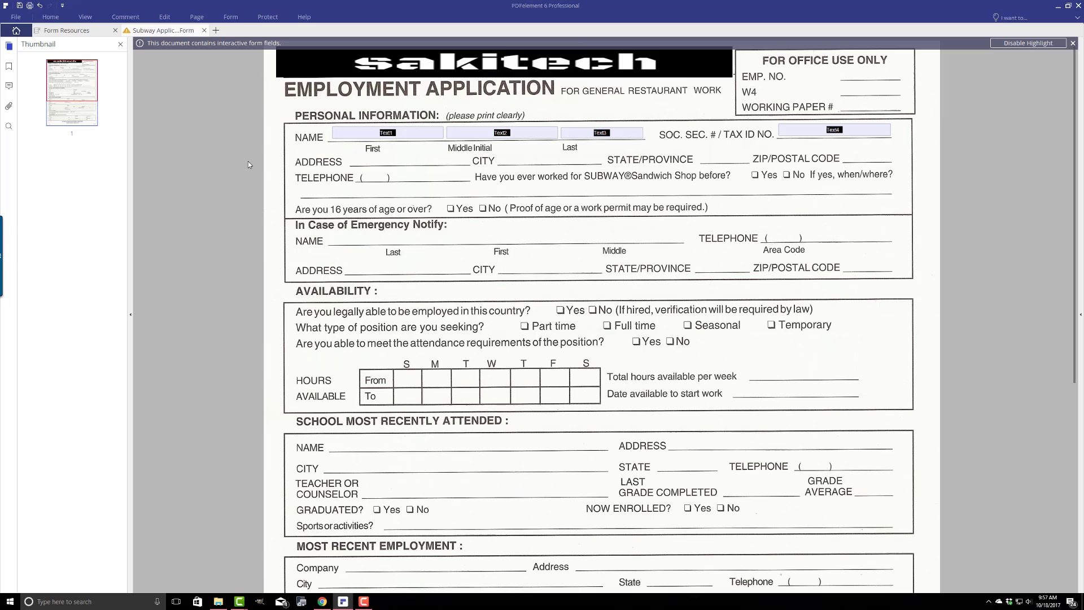
Save the form as 'sakitech job application.pdf' on the Desktop.
left_click(17, 17)
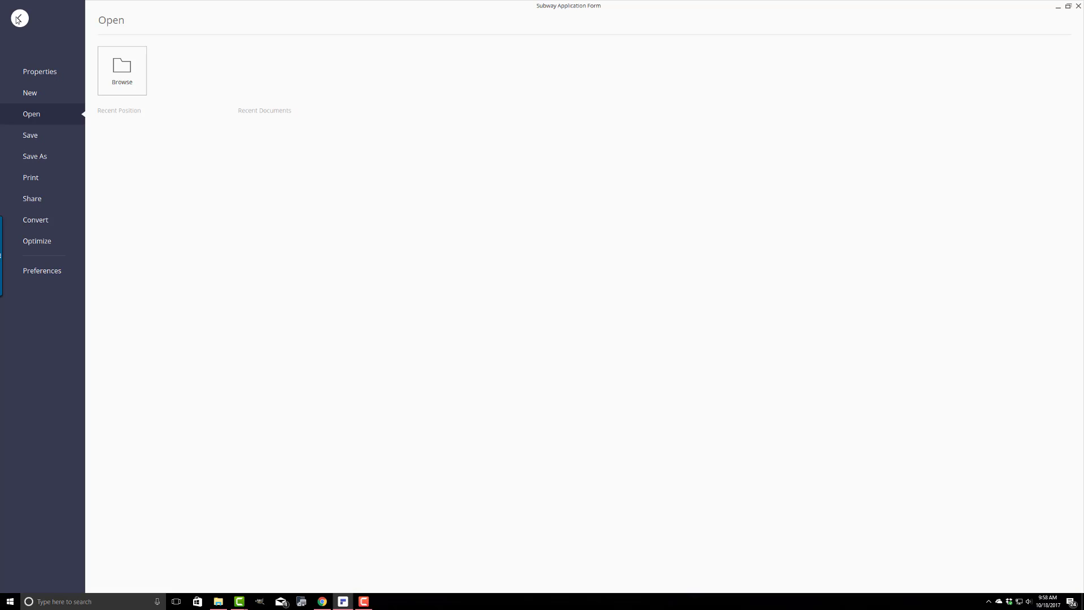
left_click(46, 134)
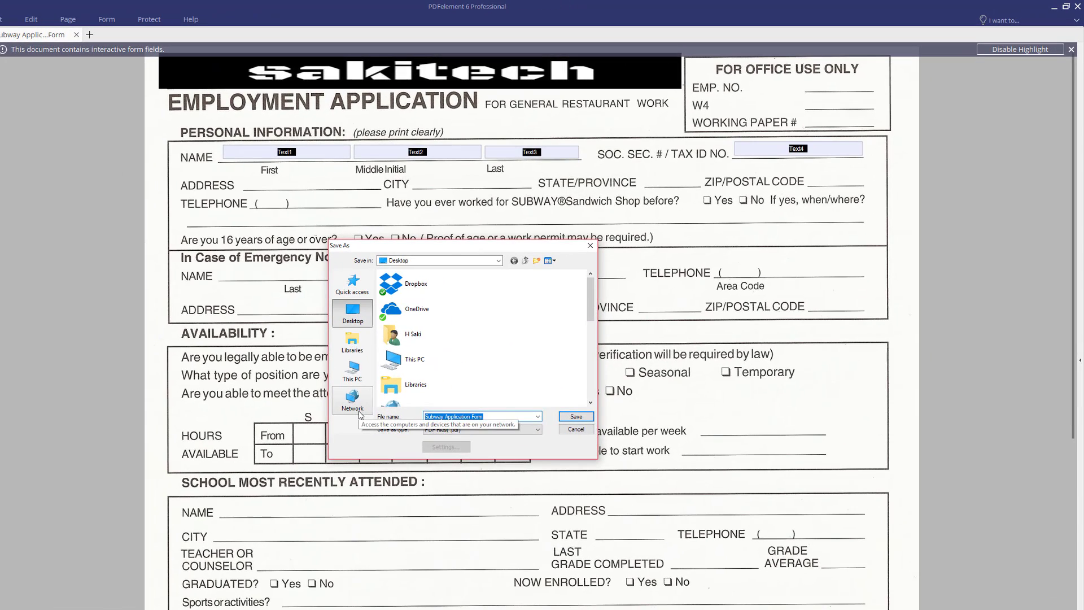
type("sak")
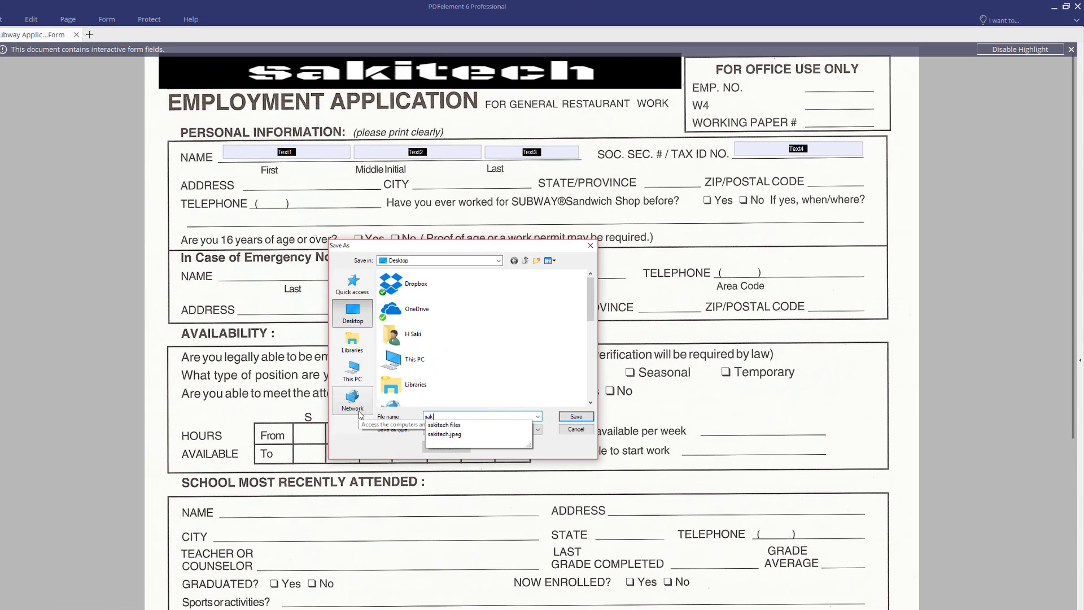
type("itech job application")
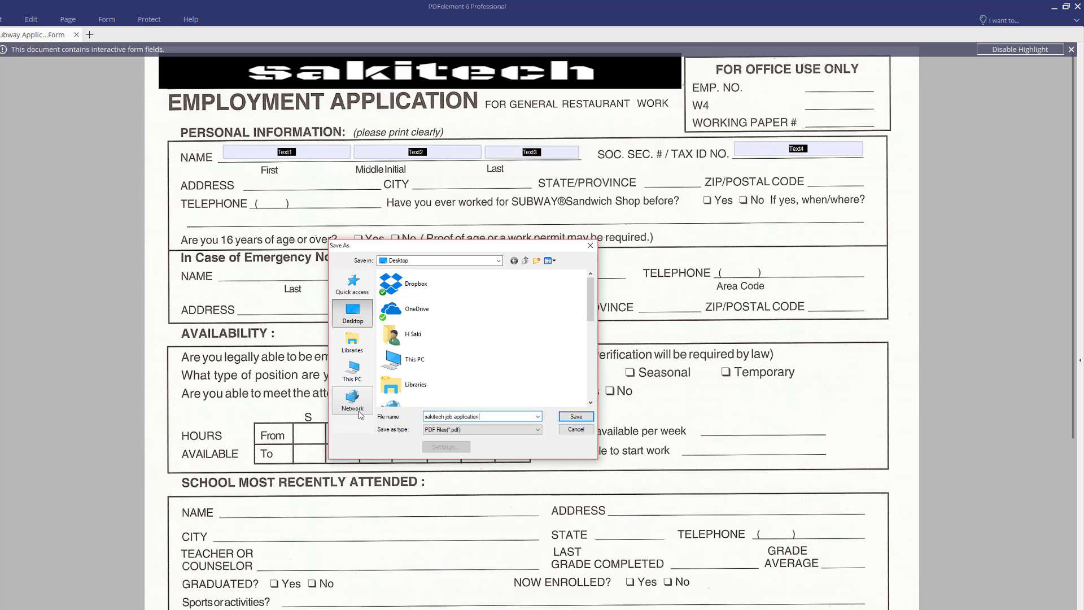
left_click(576, 416)
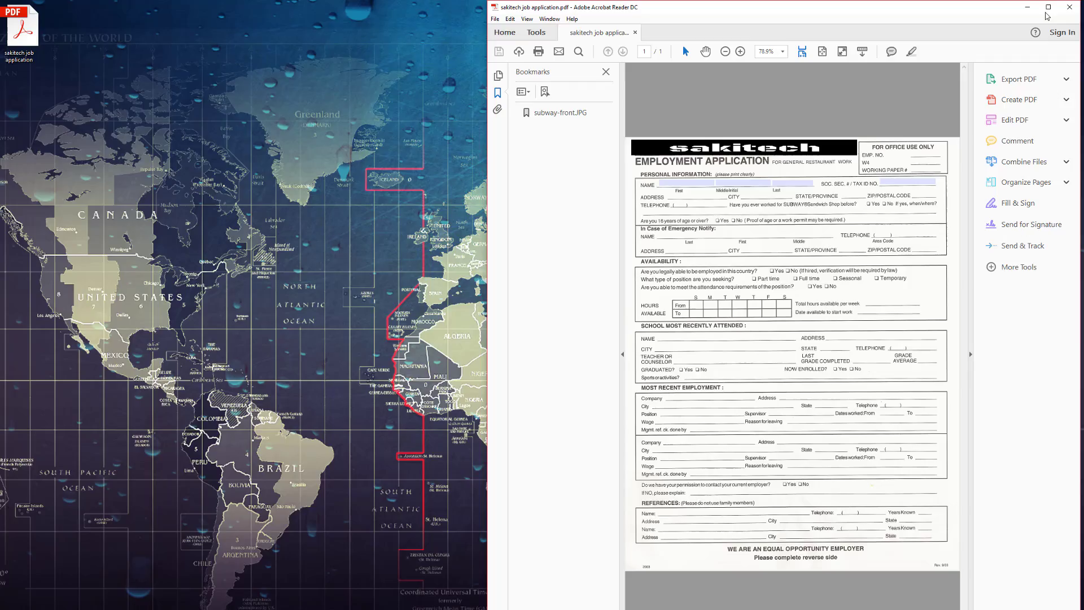
Maximize the form and fill the name fields with 'Name', 'ABC' and 'SAKI'.
left_click(1047, 8)
left_click(692, 183)
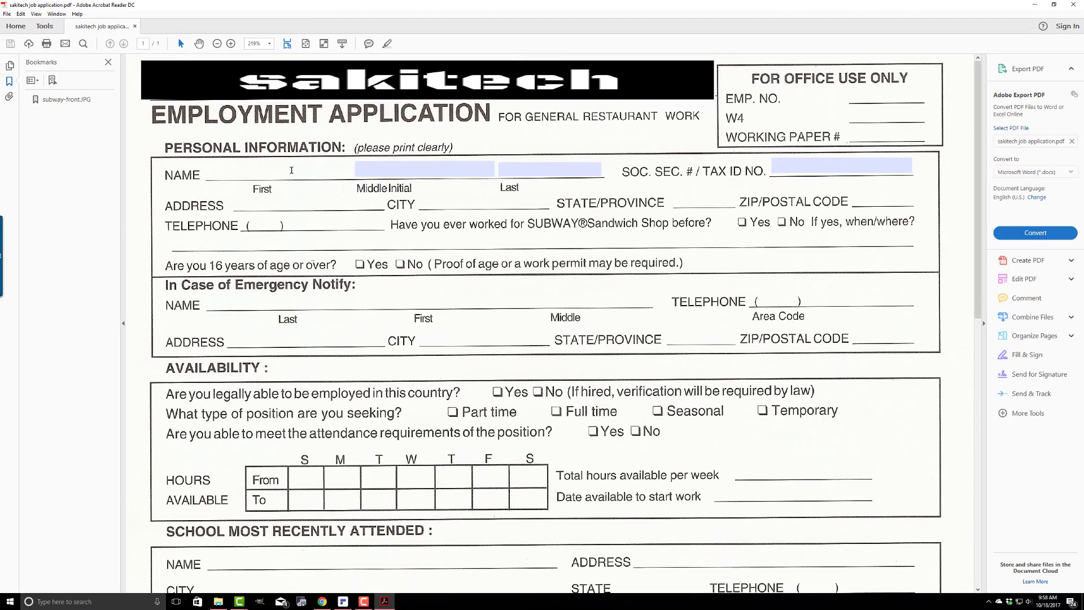
type("Name")
left_click(416, 163)
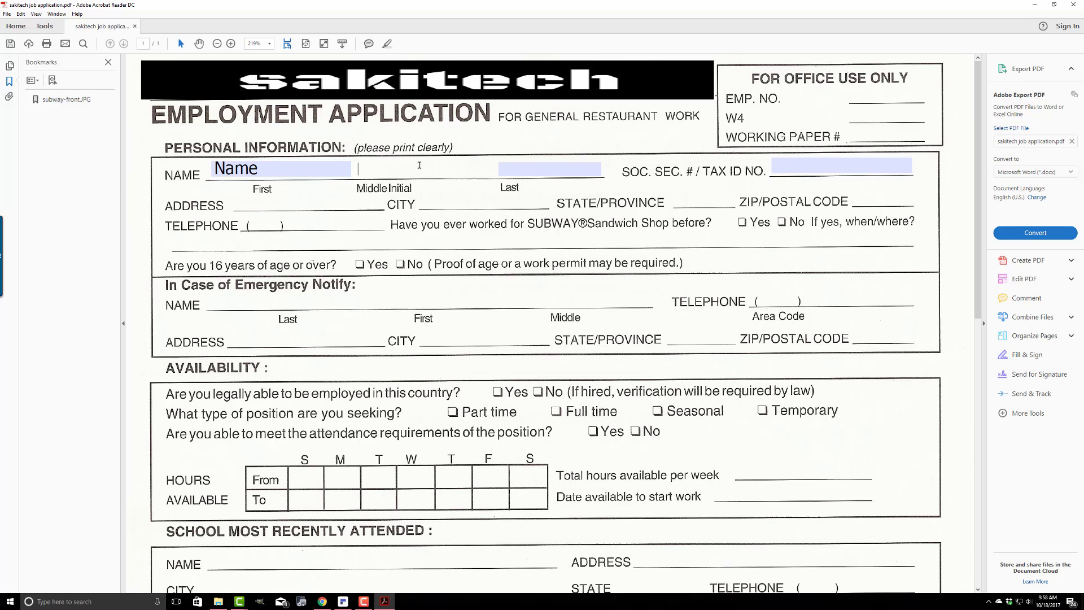
type("ABC")
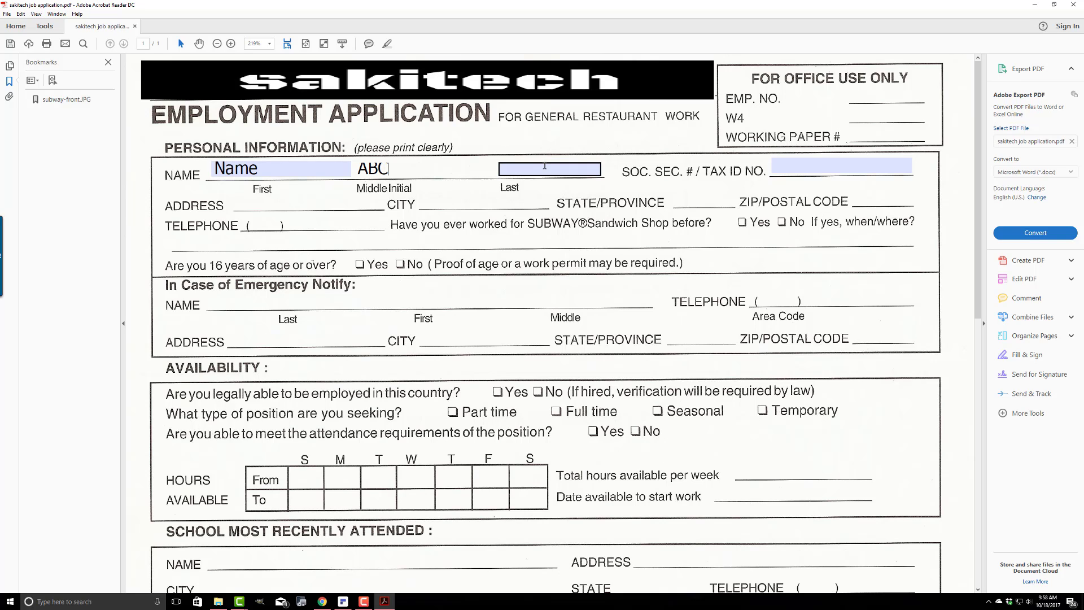
left_click(543, 166)
type("SAKI")
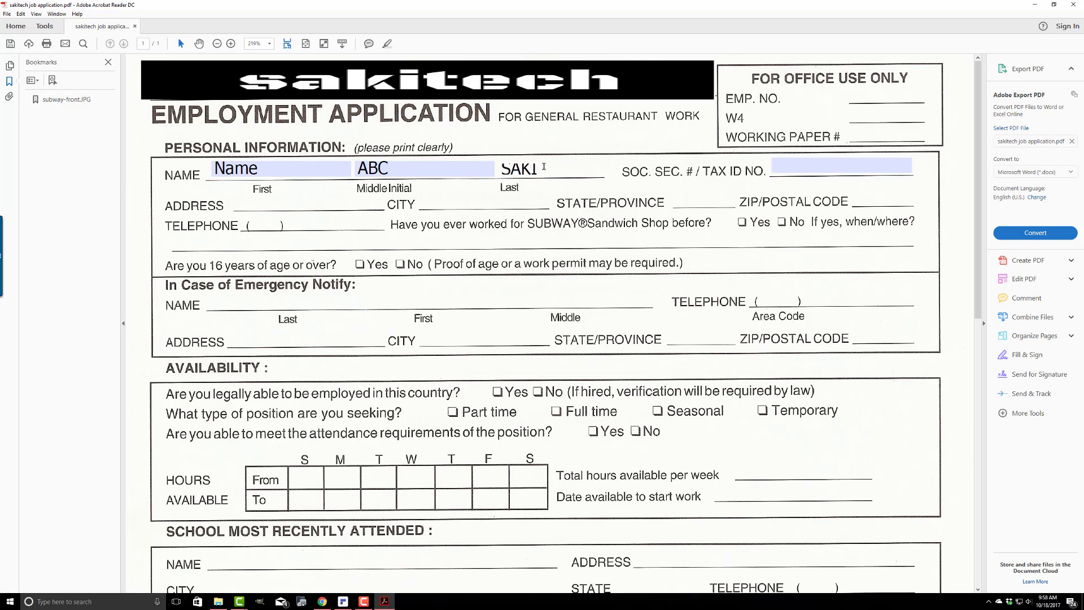
Check the middle initial and last name entries by selecting their text.
left_click(525, 206)
key("ctrl+a")
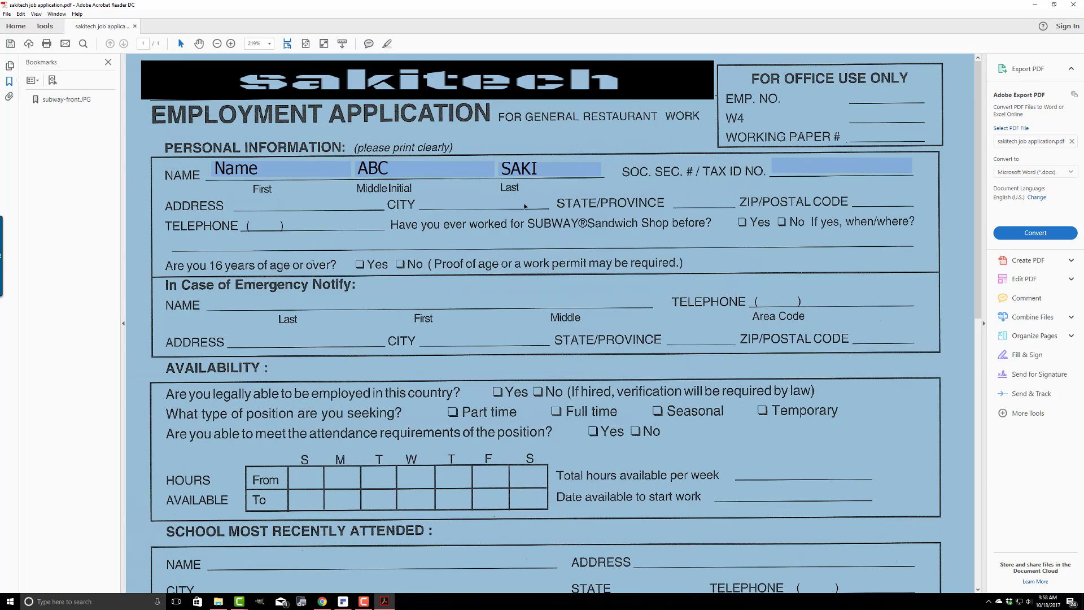
left_click(416, 171)
double_click(373, 168)
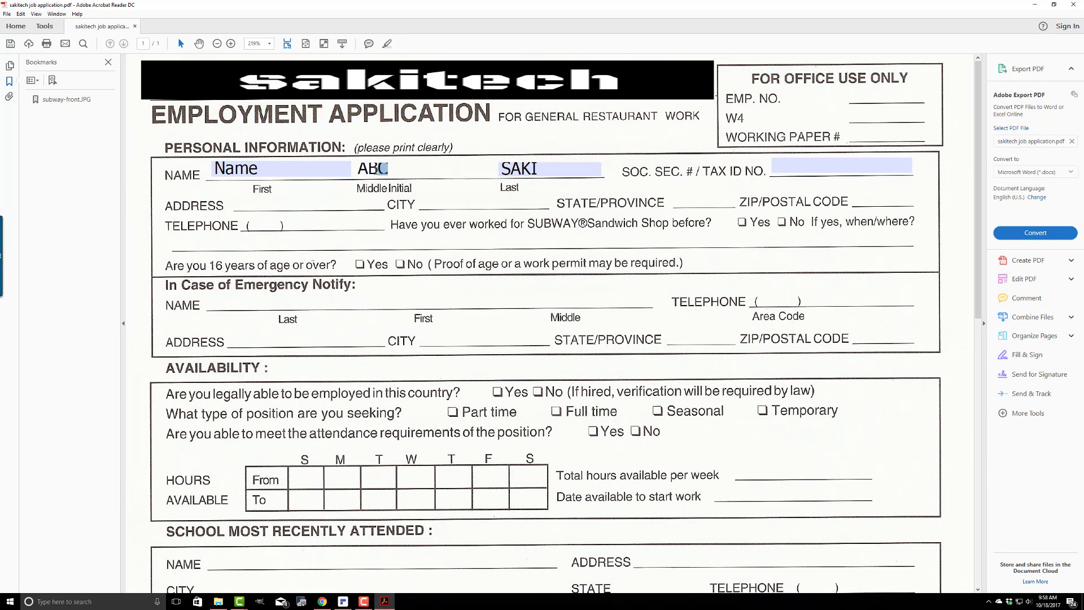
key("Tab")
left_click(559, 170)
left_click_drag(559, 170, 536, 174)
Enter a sample nine-digit tax ID, check its SSN dash format, and close the document.
left_click(800, 165)
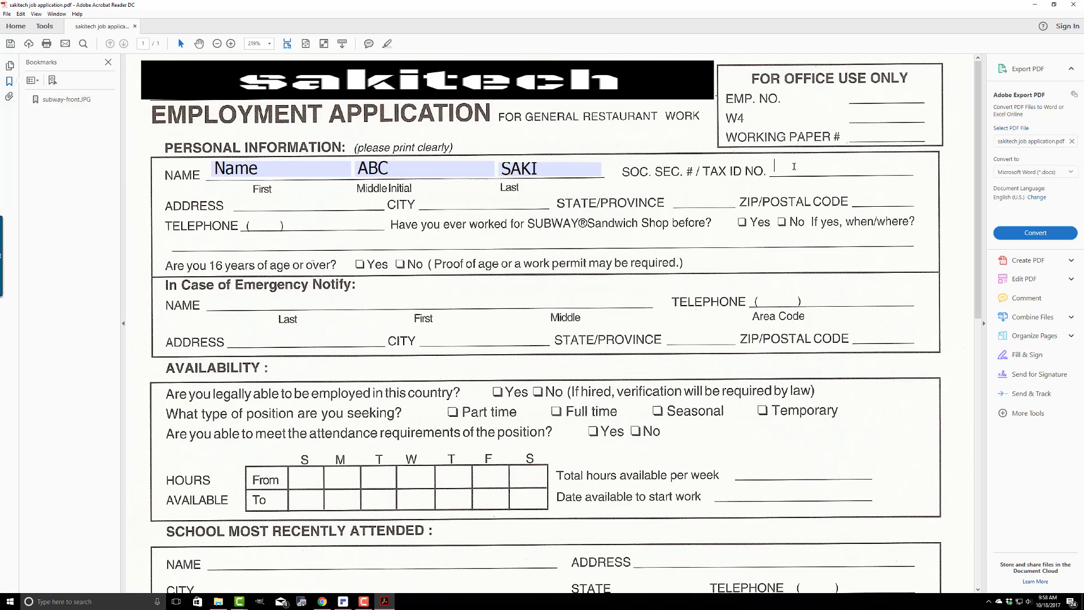
type("185552255")
left_click_drag(801, 167, 773, 168)
double_click(763, 170)
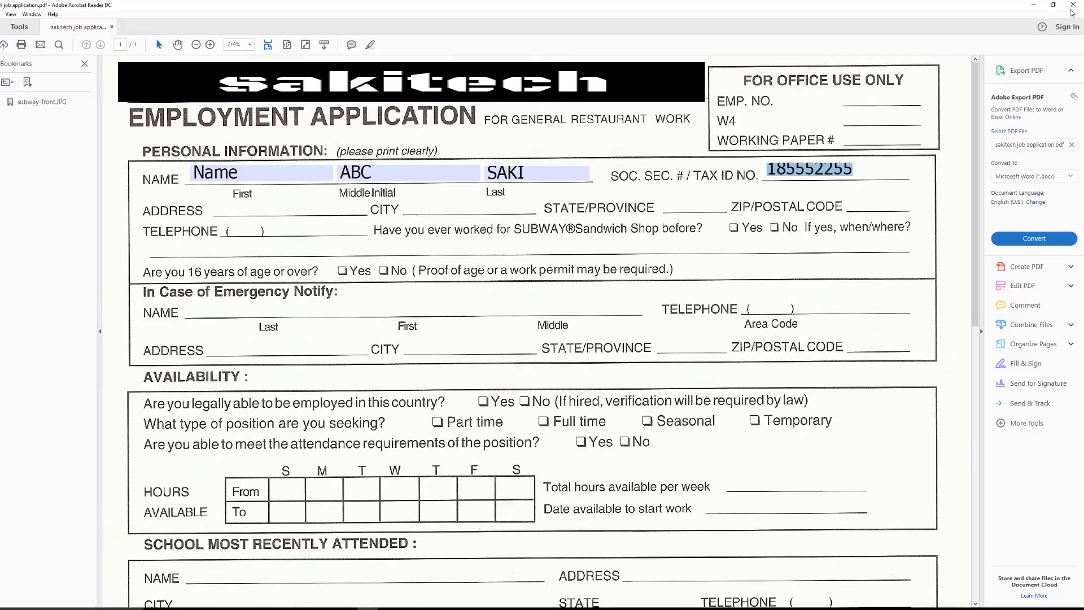
key("ctrl+w")
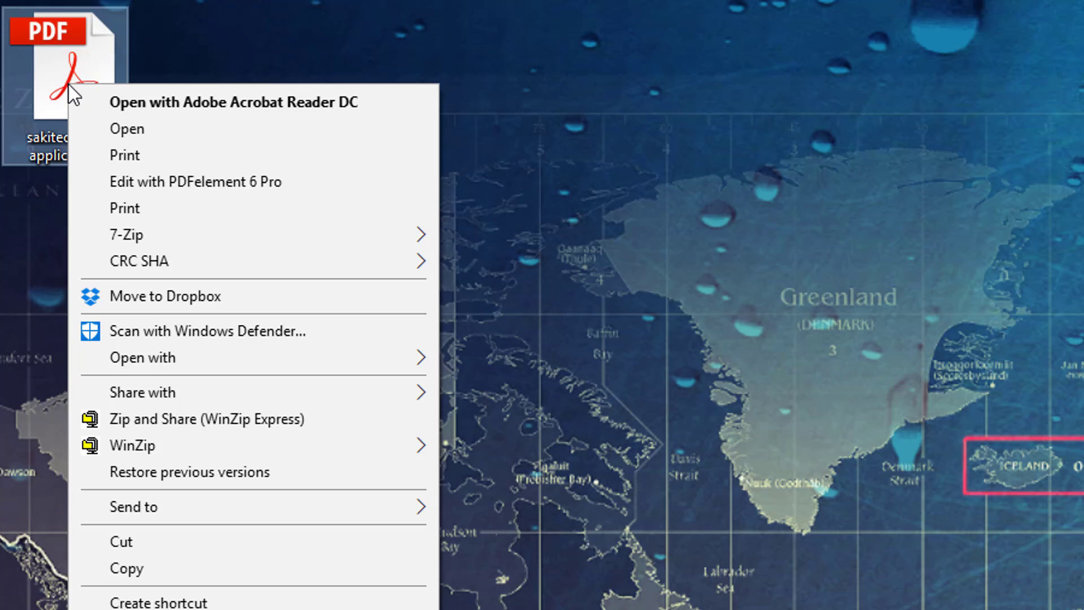
Reopen the application in PDFelement and set the Text1 first-name field's font size to 10.
left_click(234, 182)
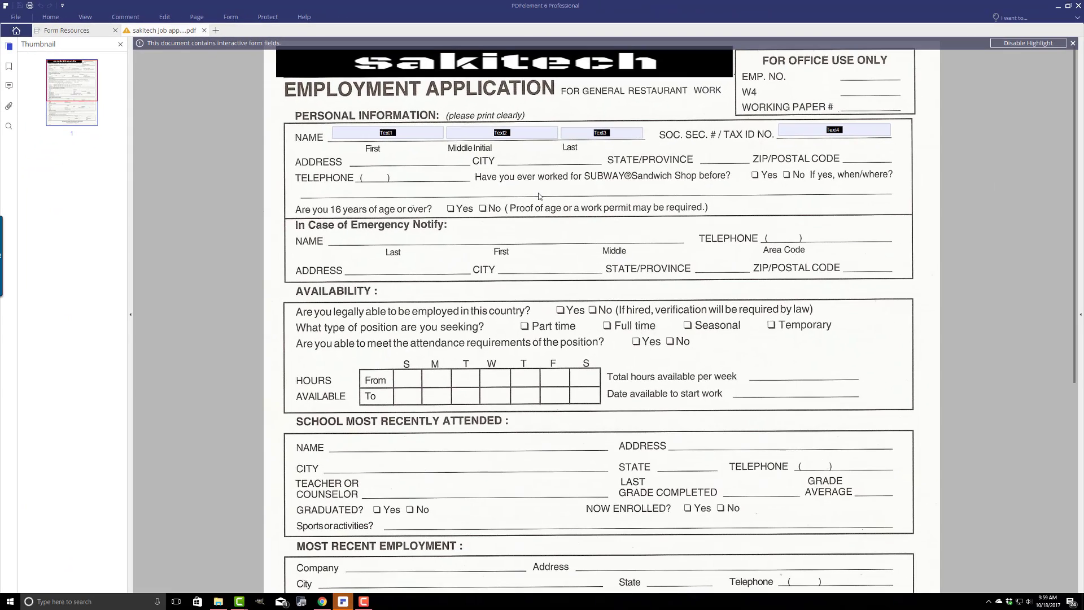
right_click(420, 134)
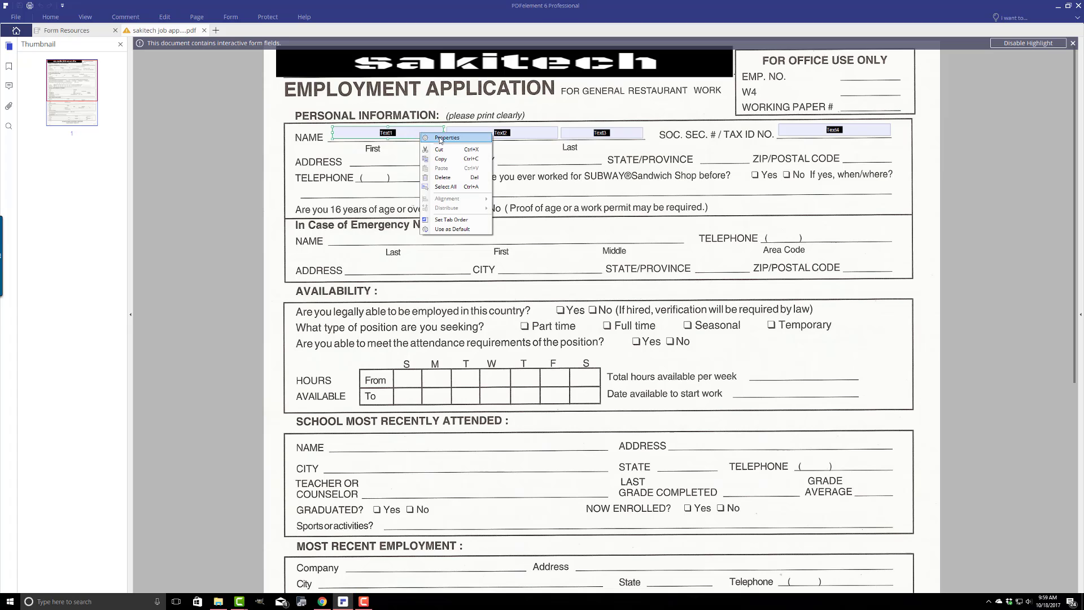
left_click(441, 138)
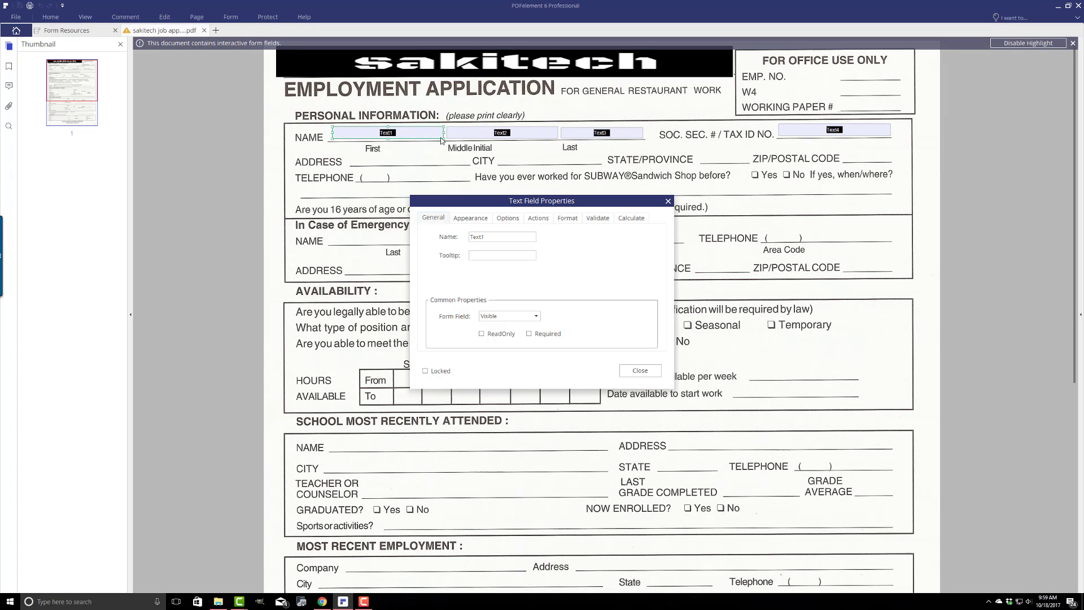
left_click(463, 219)
left_click(570, 219)
left_click(482, 219)
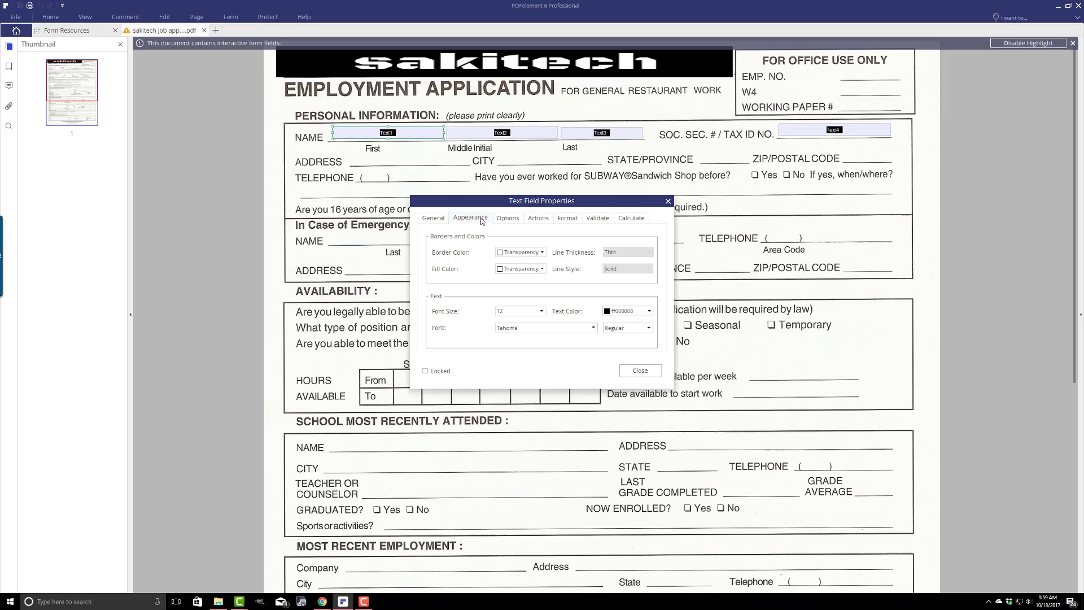
left_click(542, 311)
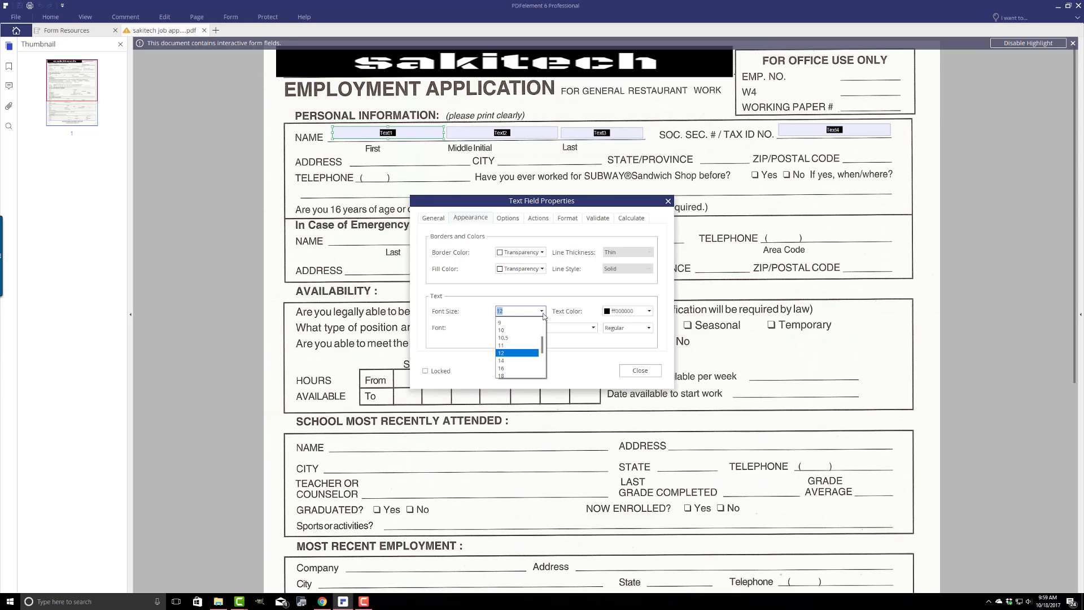
left_click(528, 330)
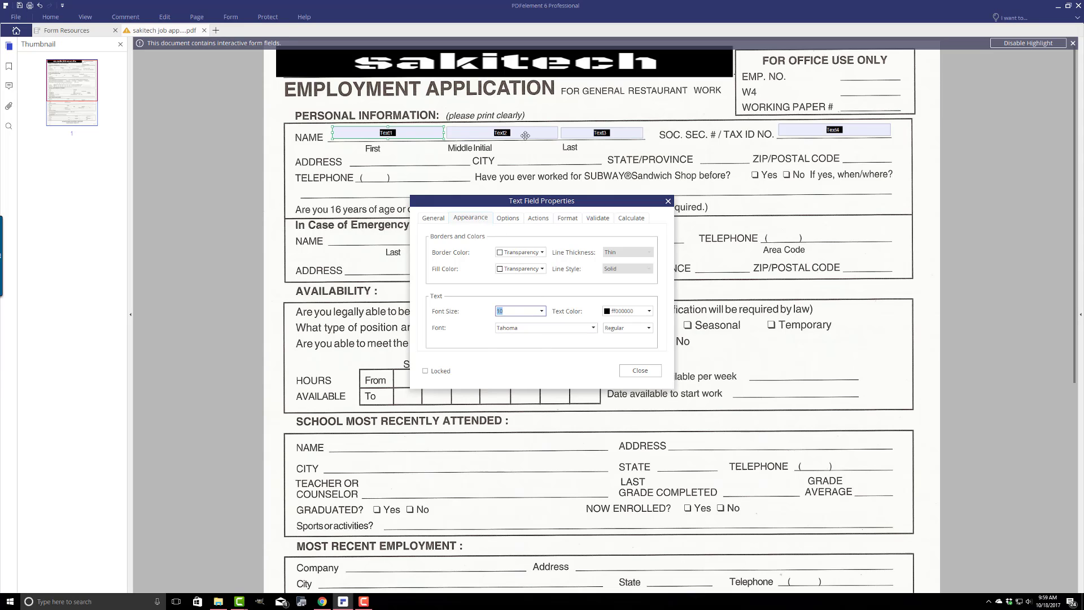
left_click(645, 371)
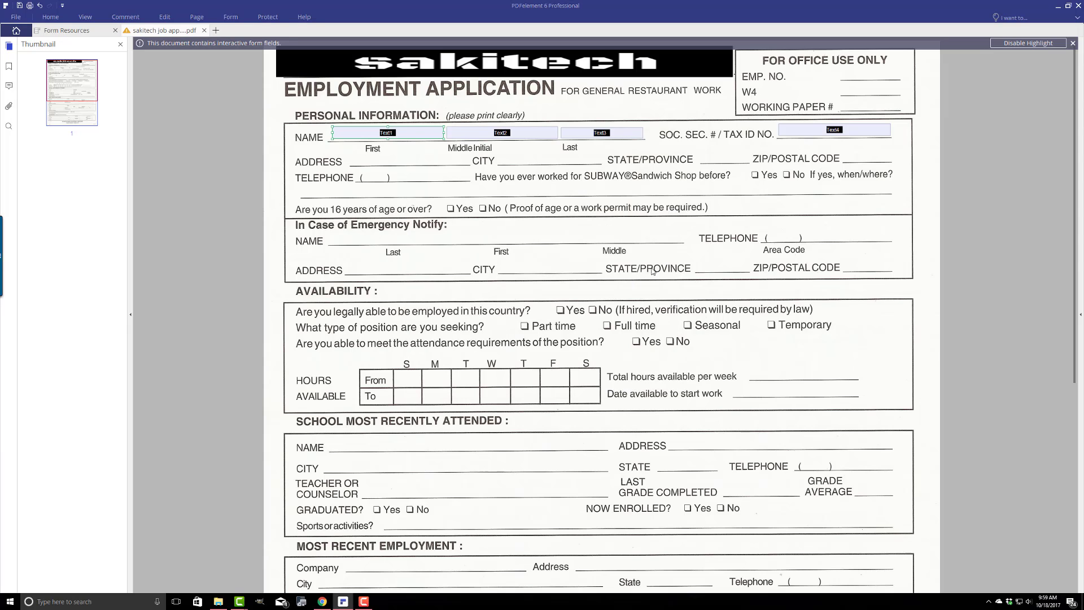
Add a radio button field over the Part time checkbox, then close the document window.
left_click(230, 18)
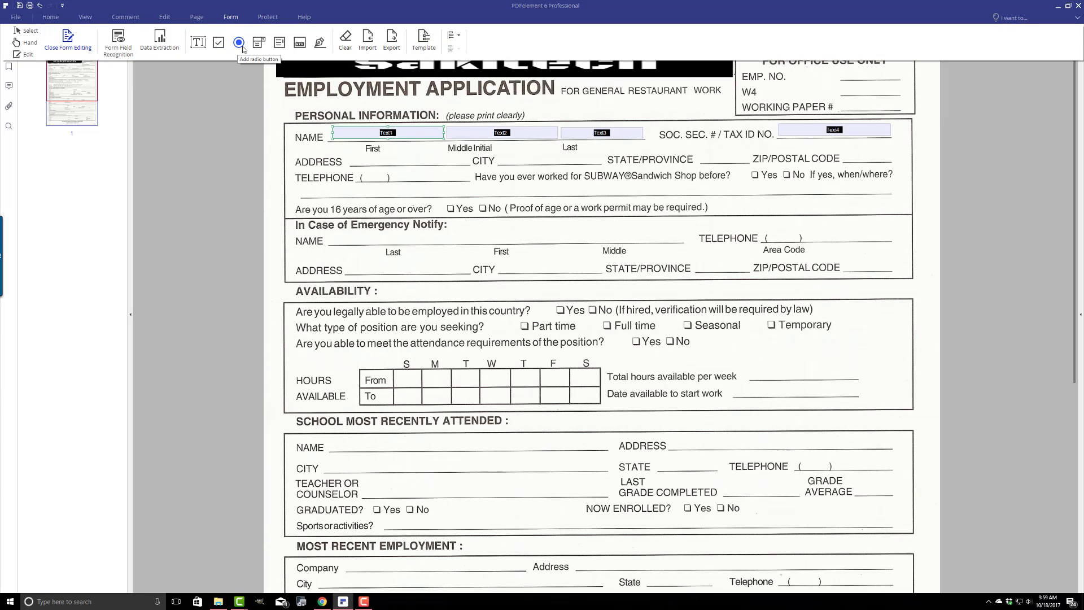
left_click(595, 331)
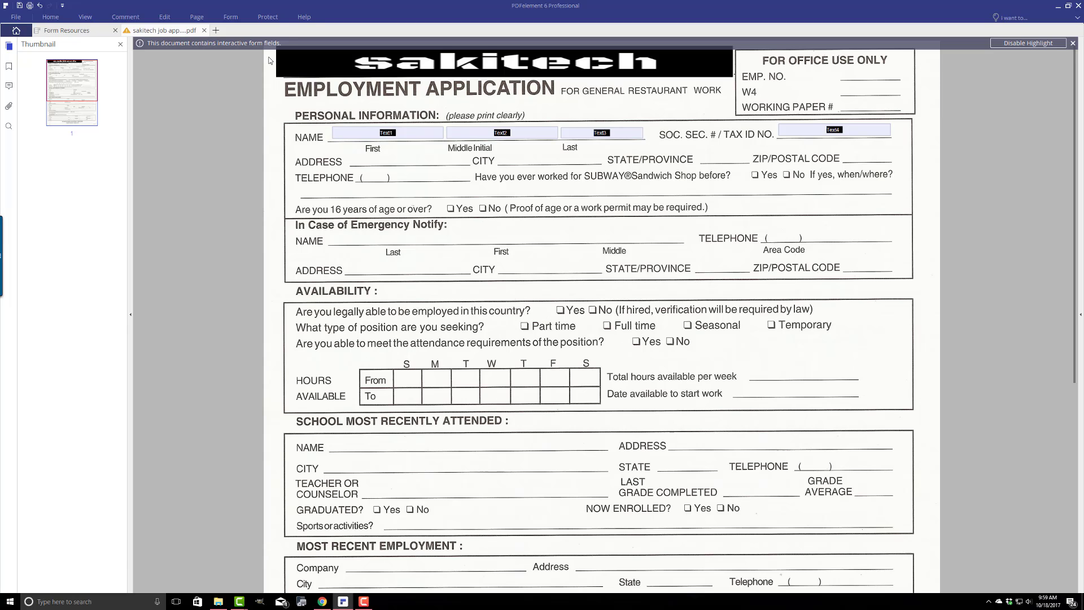
left_click(230, 17)
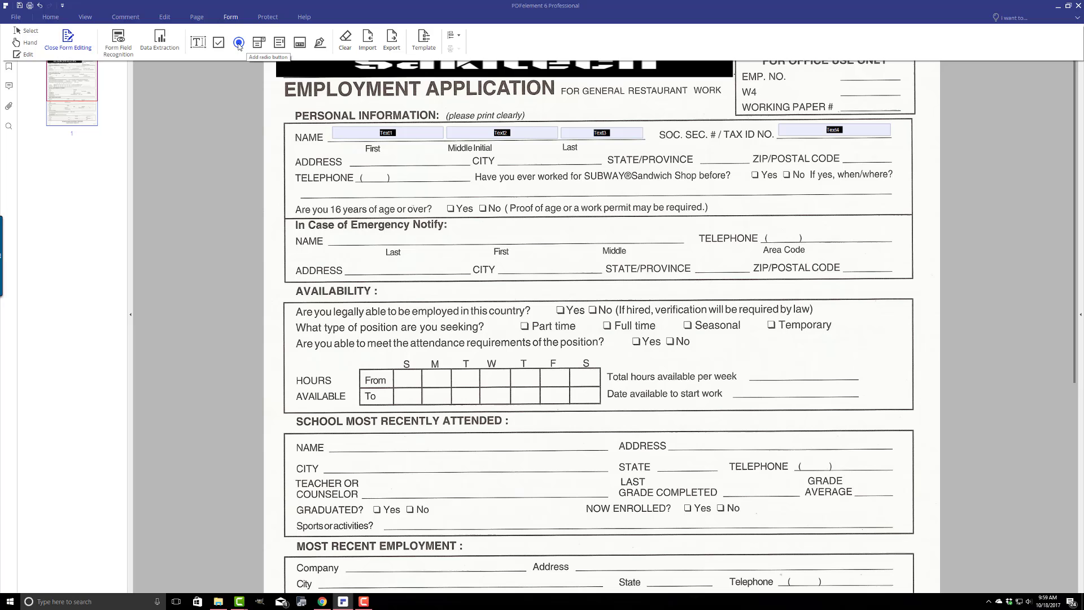
left_click(239, 43)
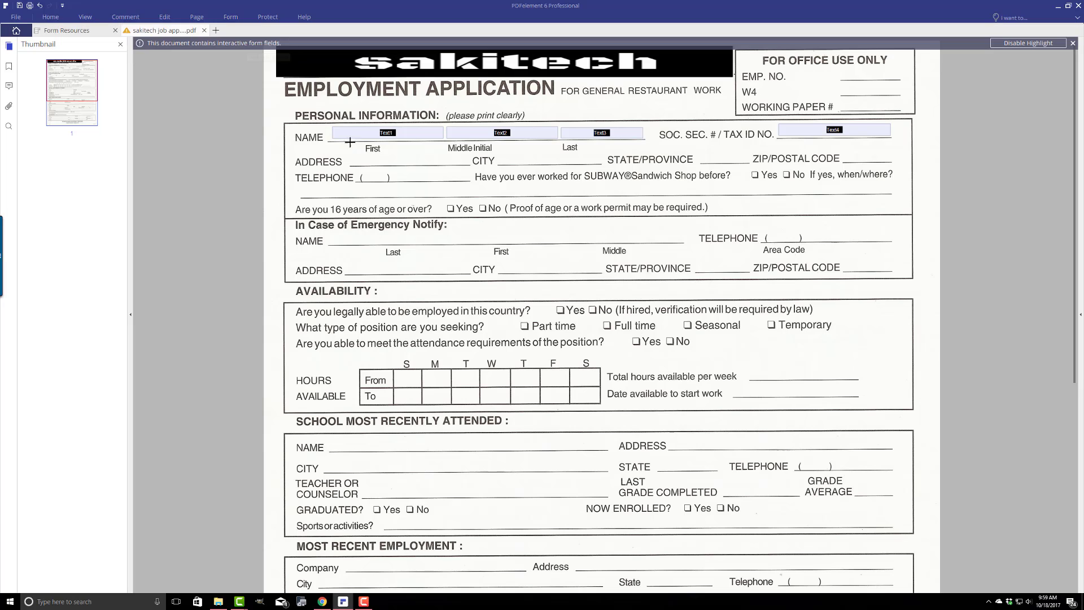
left_click(511, 318)
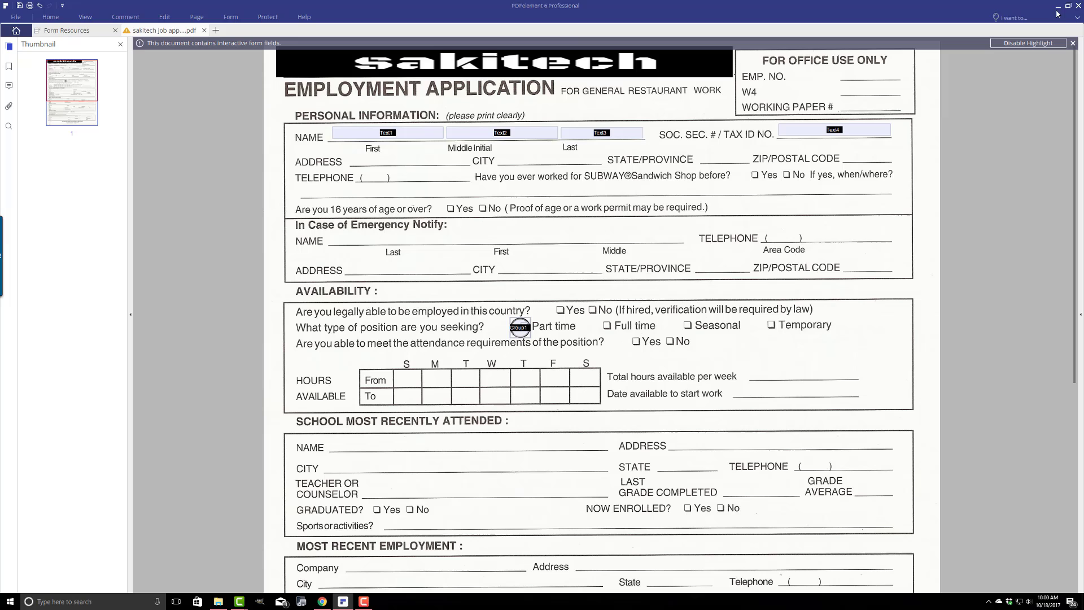
left_click(1077, 8)
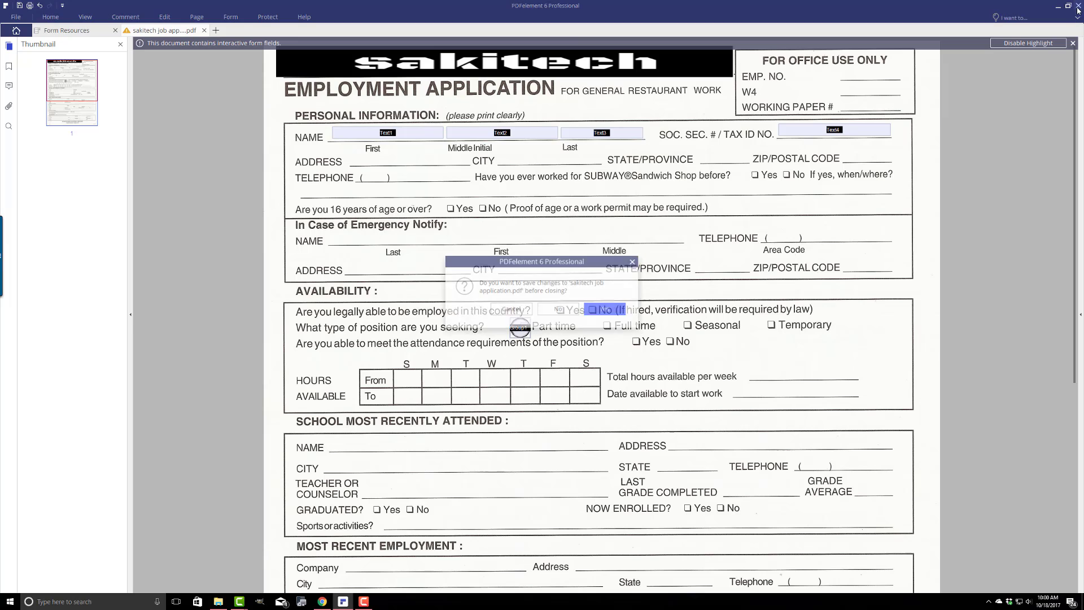
Close without saving, relaunch PDFelement, view PDF Templates and return to the home screen.
left_click(558, 313)
double_click(66, 88)
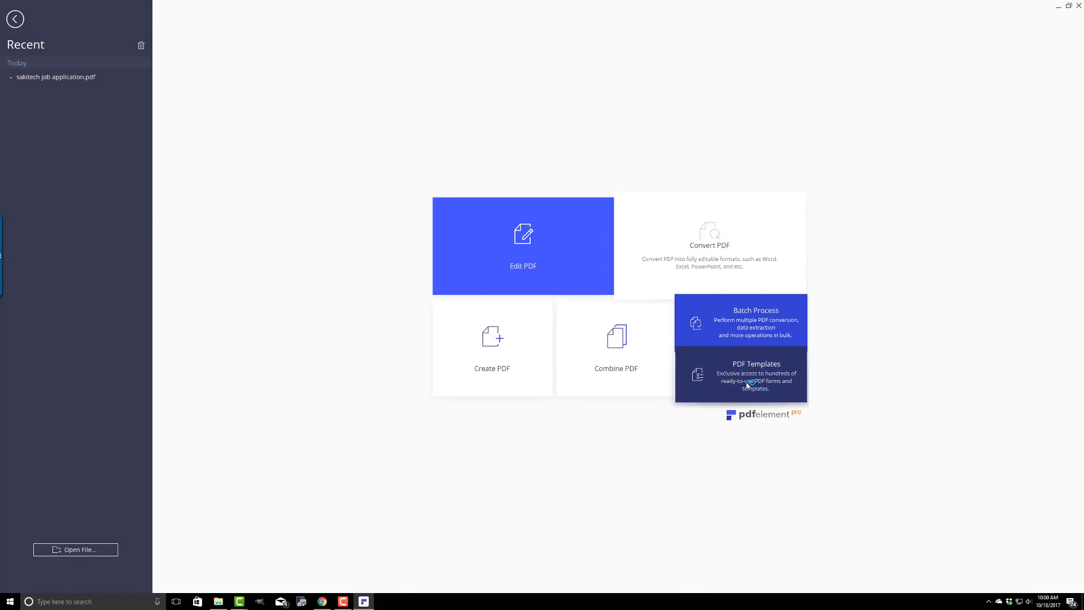
left_click(745, 377)
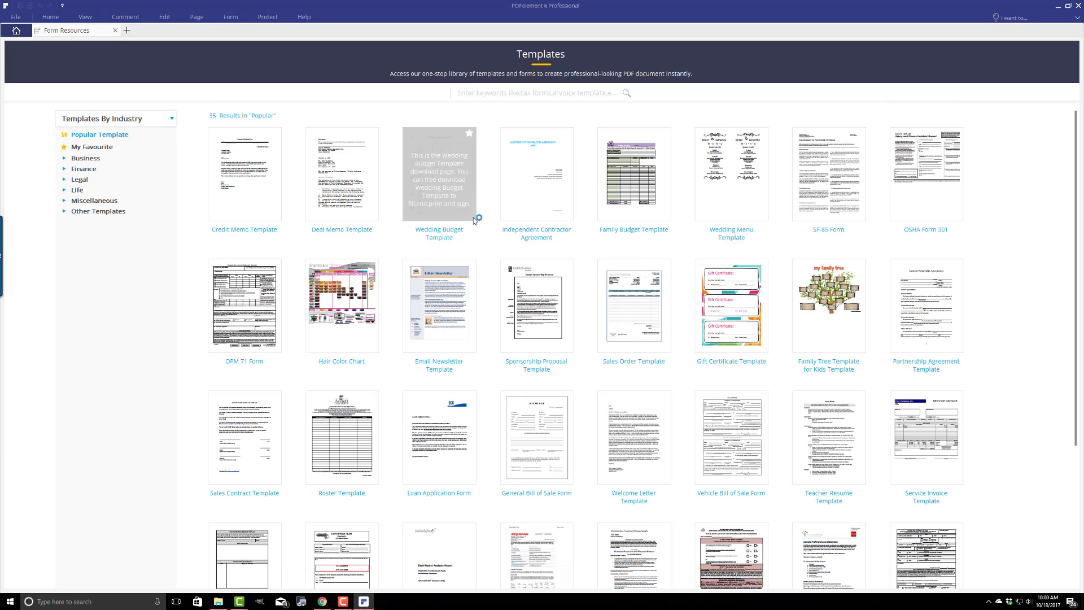
left_click(12, 31)
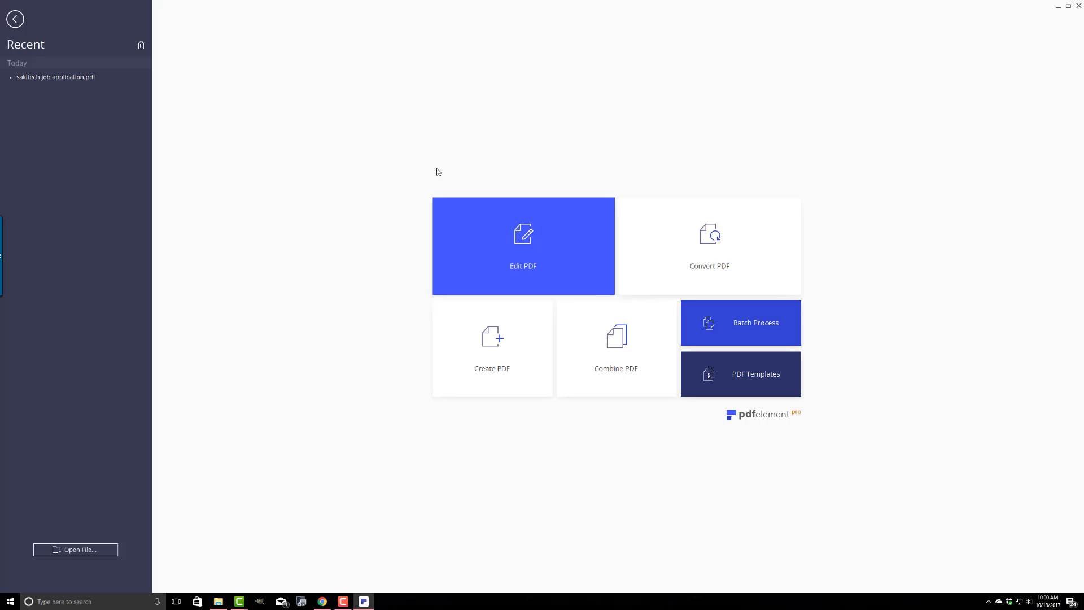